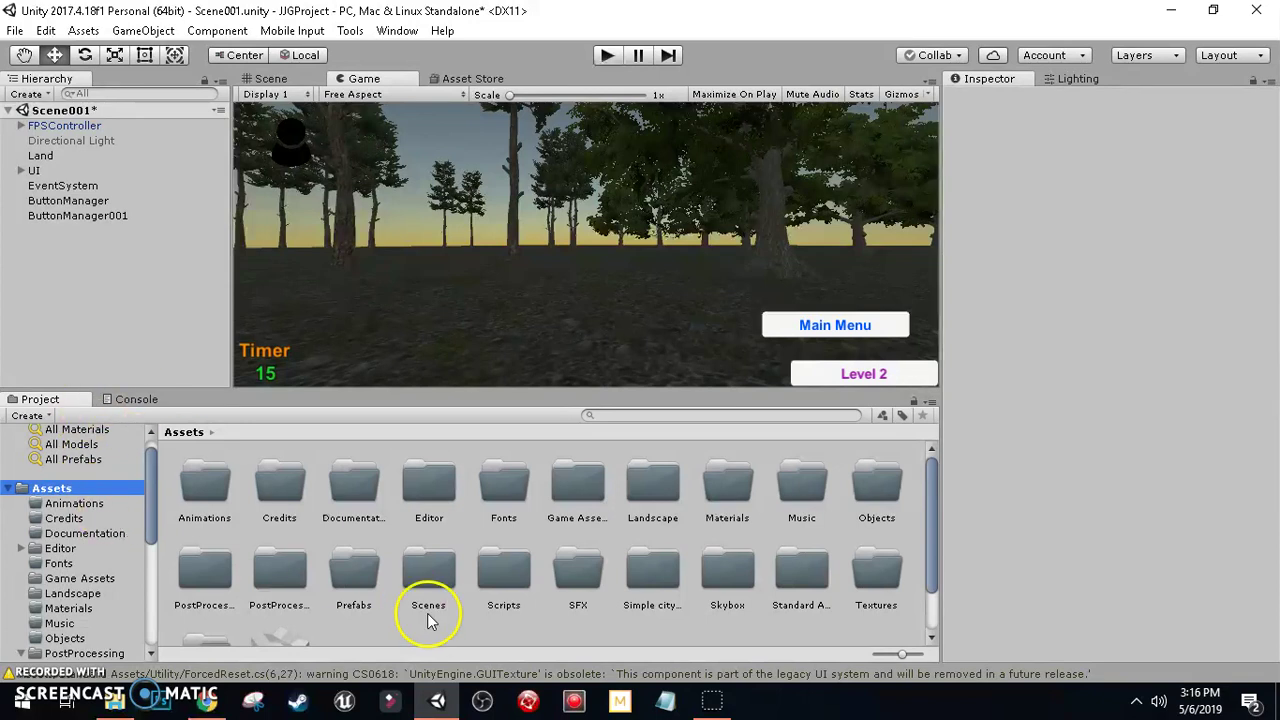
Switch to the Scene view of Scene001 and orbit down toward the forest floor grid.
{"action": "left_click", "coordinate": [270, 79]}
{"action": "right_click_drag", "start_coordinate": [488, 206], "coordinate": [458, 240]}
Add a Capsule to the forest scene, nudge it upward, and set its X, Y, Z scale to 1.5.
{"action": "left_click", "coordinate": [124, 32]}
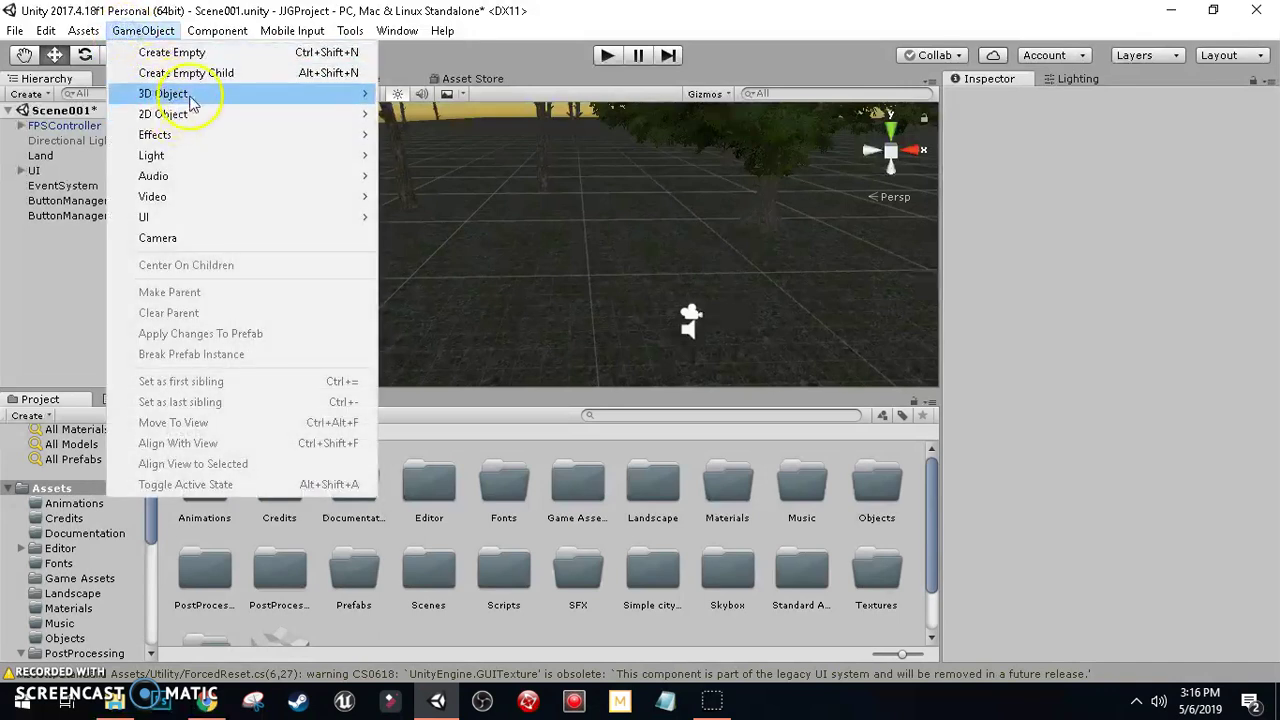
{"action": "mouse_move", "coordinate": [281, 105]}
{"action": "left_click", "coordinate": [425, 134]}
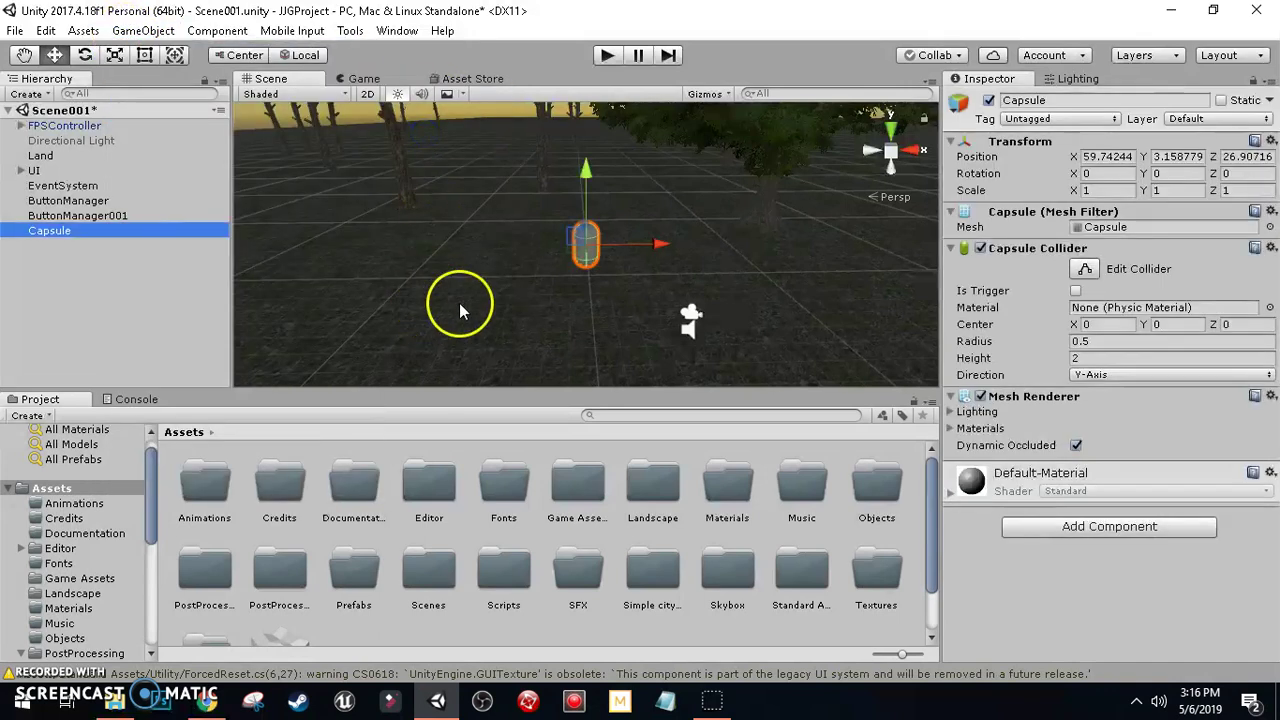
{"action": "scroll", "coordinate": [572, 250], "scroll_direction": "up", "scroll_amount": 3}
{"action": "left_click_drag", "start_coordinate": [581, 179], "coordinate": [582, 173]}
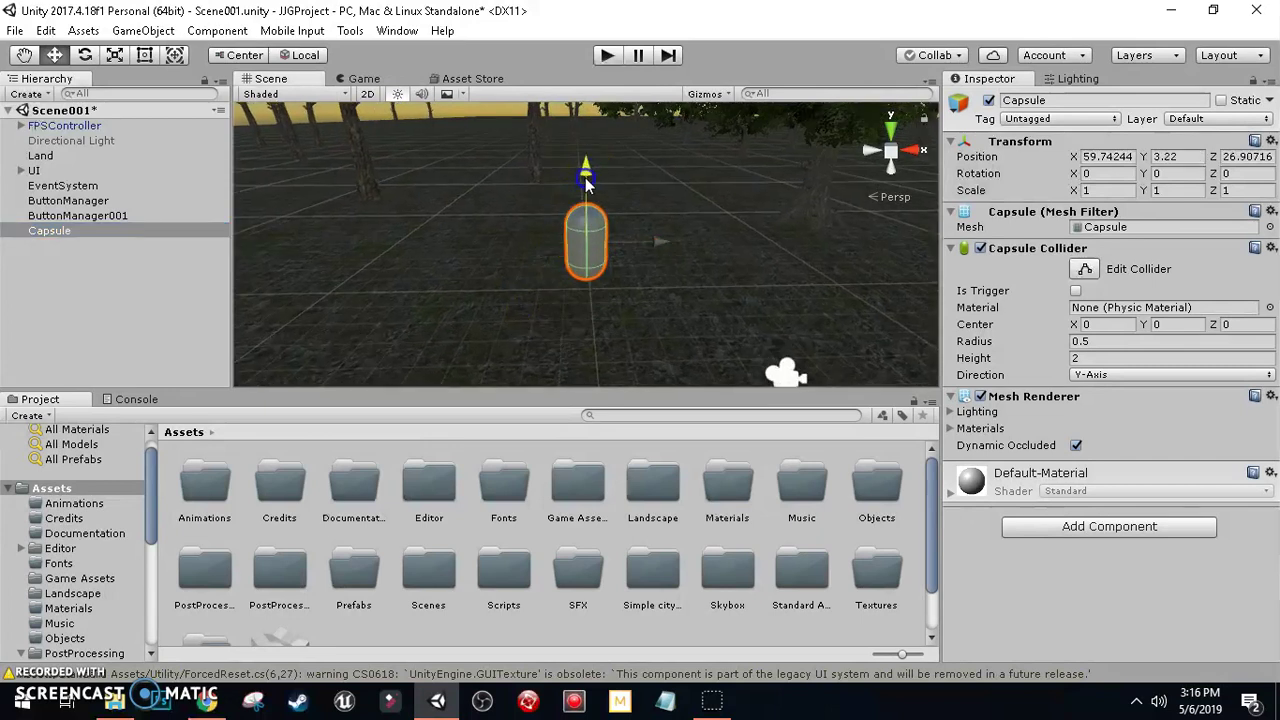
{"action": "left_click", "coordinate": [1121, 190]}
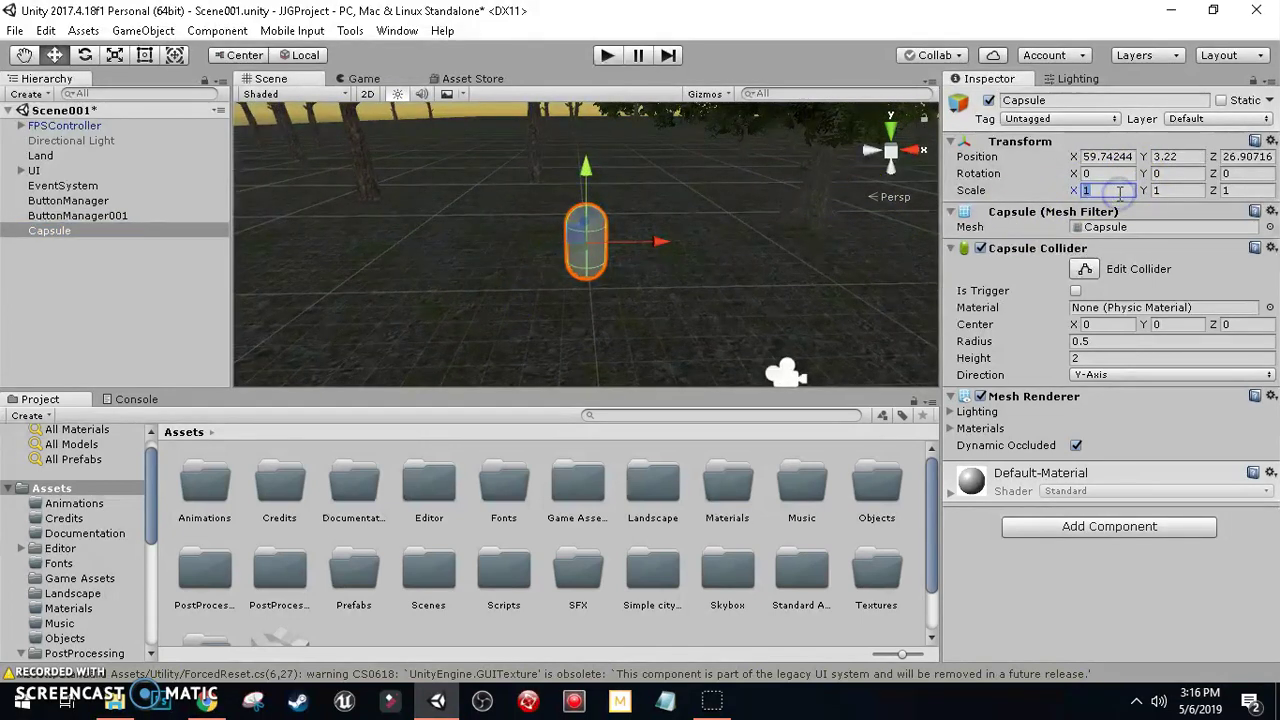
{"action": "type", "text": ".5"}
{"action": "type", "text": "1."}
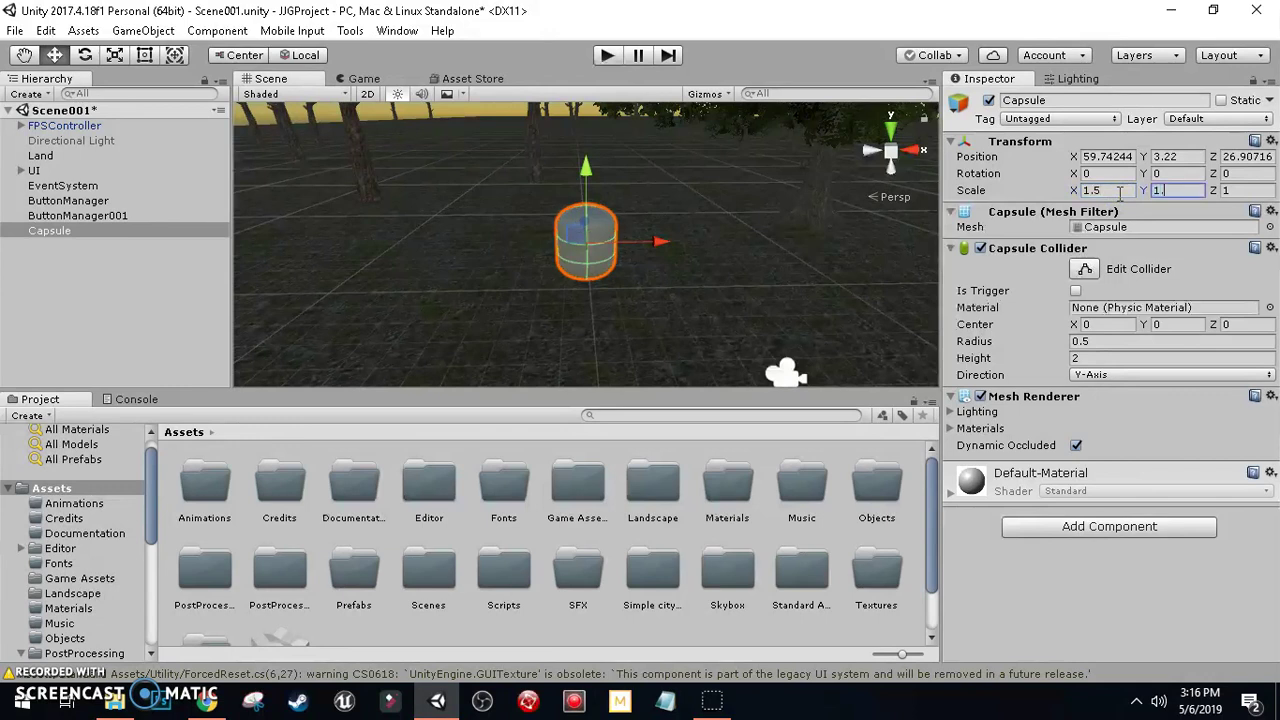
{"action": "type", "text": "51.5"}
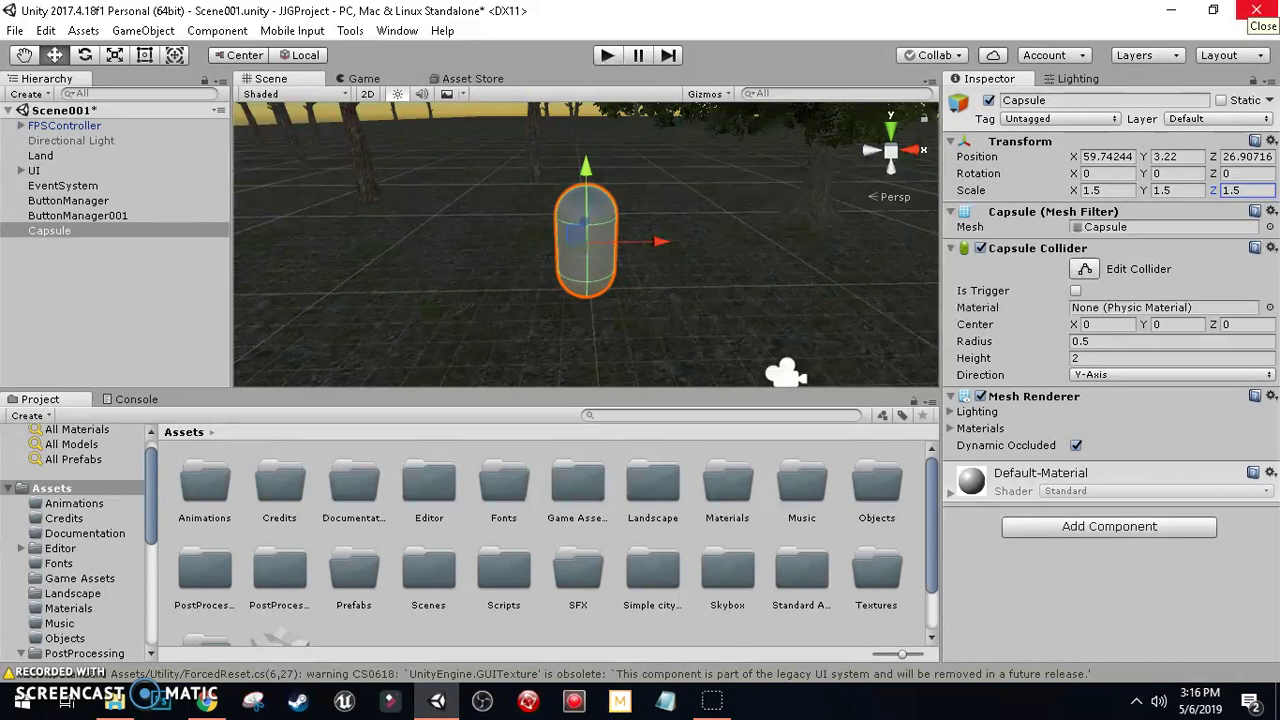
Lower the capsule, shift it right, set Rotation Y to -90, and rename it AI.
{"action": "left_click_drag", "start_coordinate": [586, 163], "coordinate": [593, 232]}
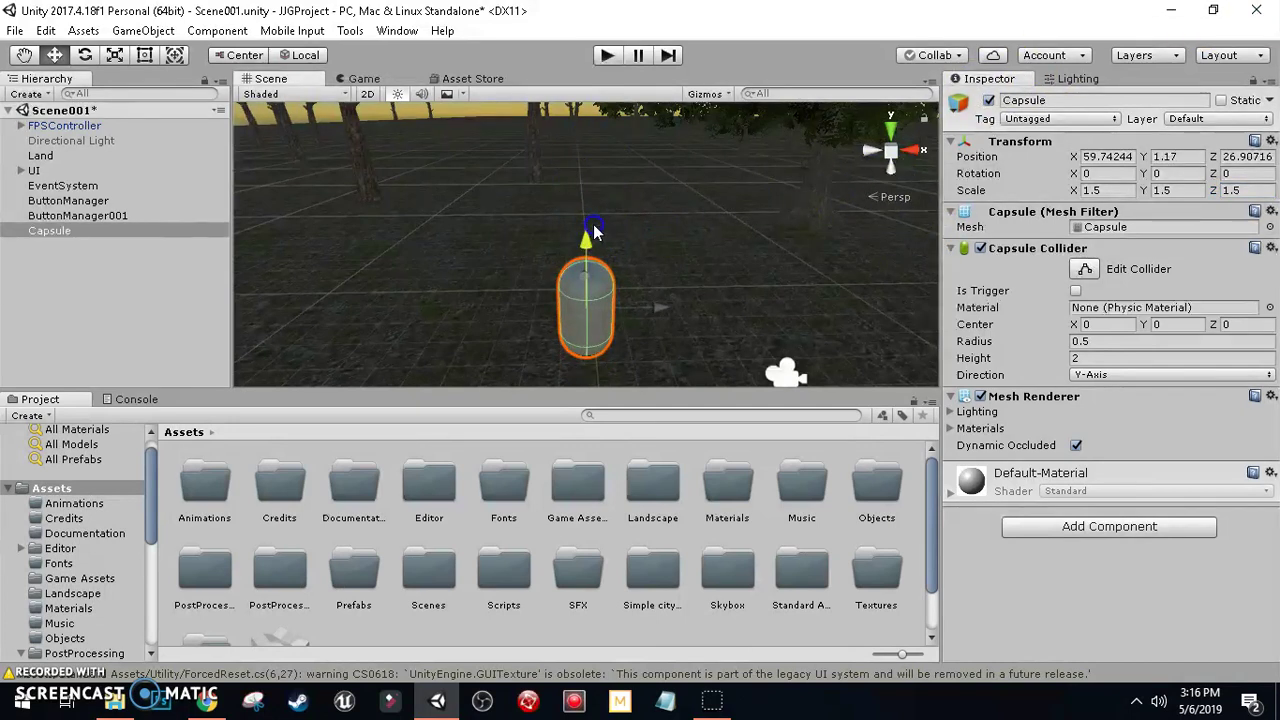
{"action": "left_click_drag", "start_coordinate": [659, 309], "coordinate": [802, 305]}
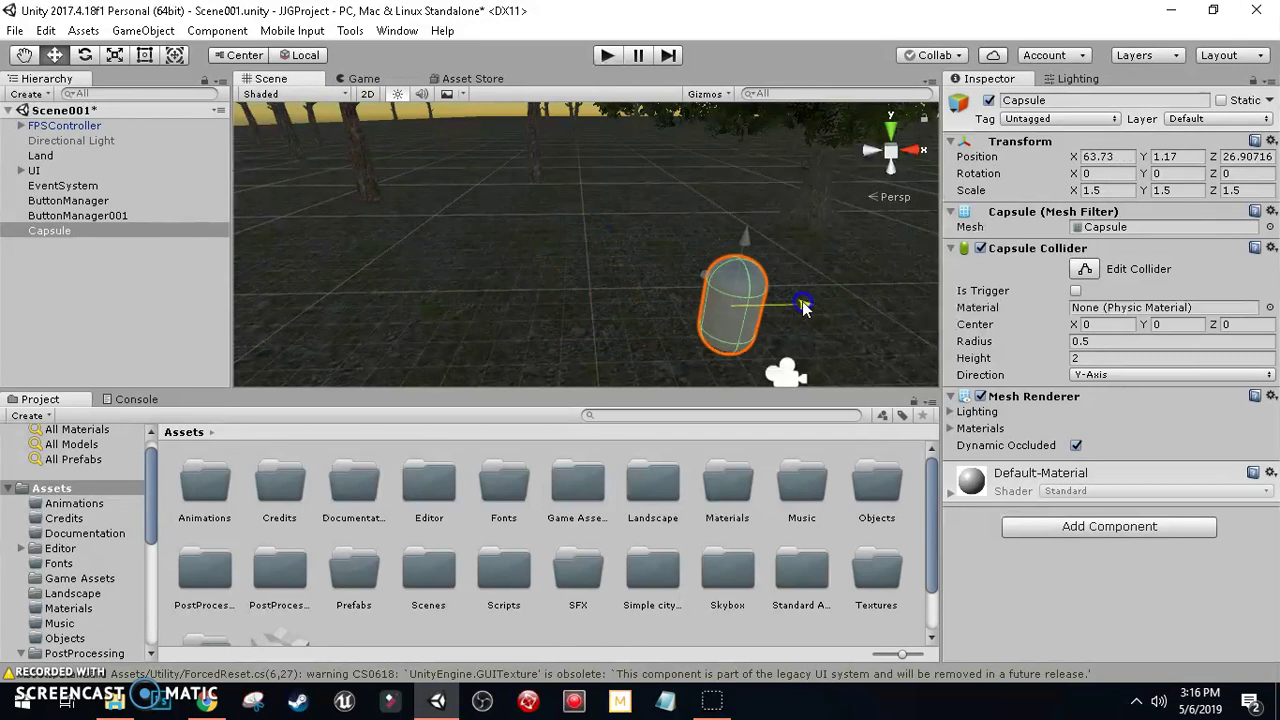
{"action": "left_click", "coordinate": [1168, 174]}
{"action": "type", "text": "-90"}
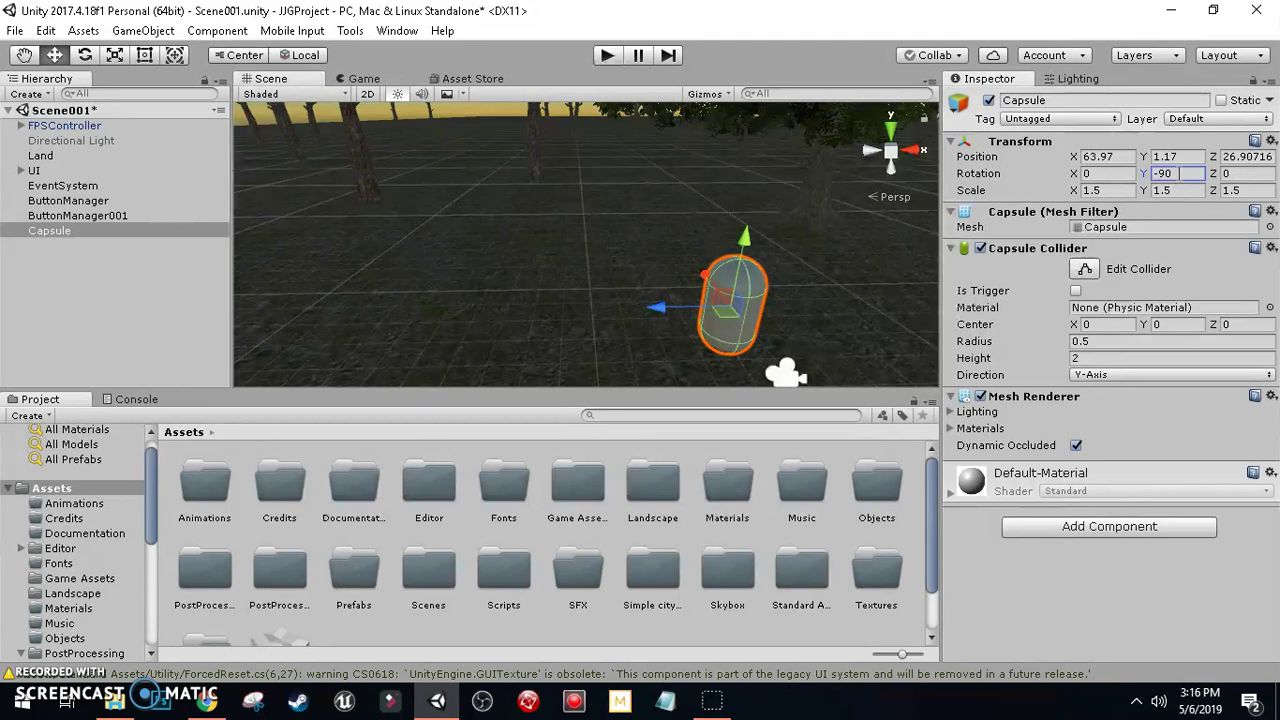
{"action": "left_click", "coordinate": [1076, 100]}
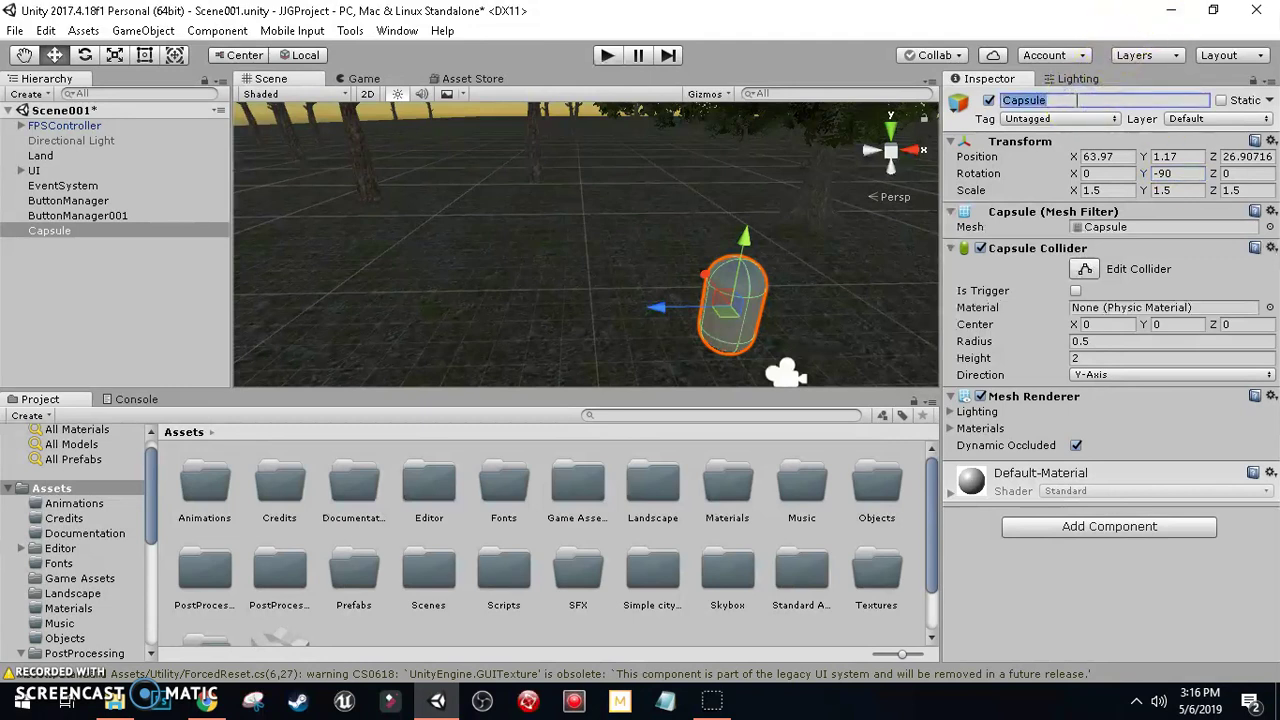
{"action": "type", "text": "AI"}
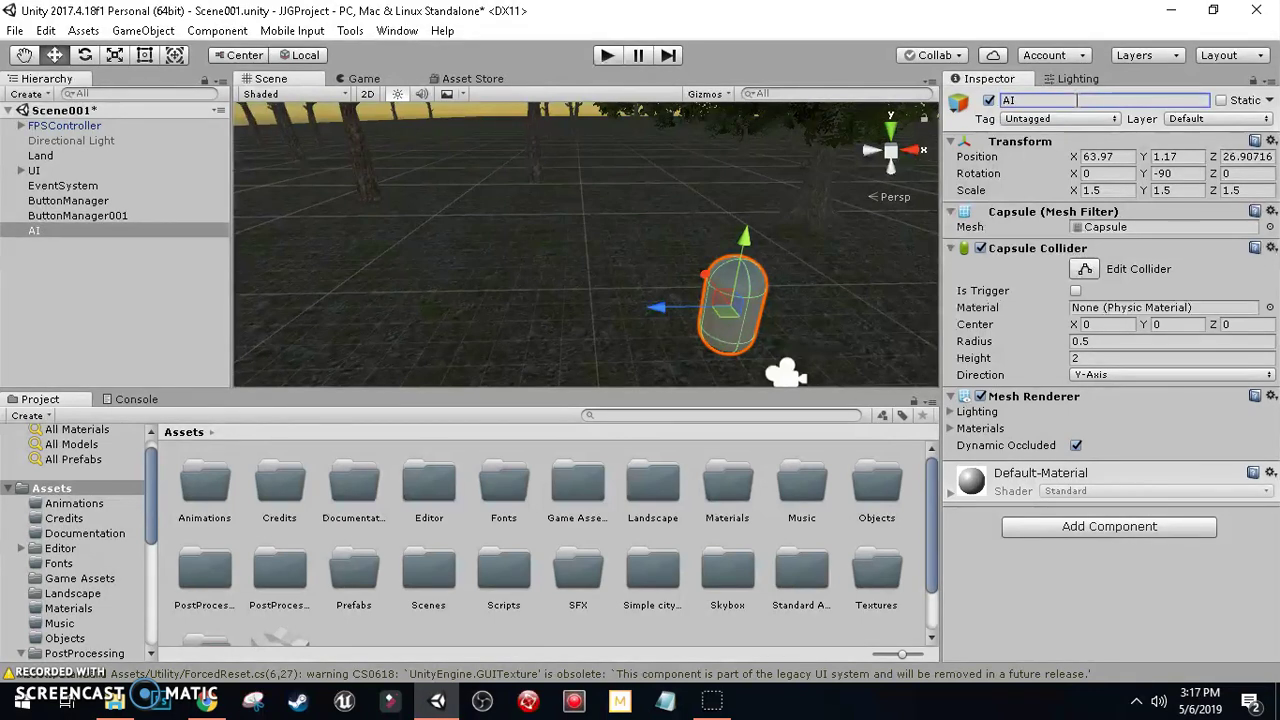
Create a folder named AI at the top level of Assets and open it.
{"action": "left_click", "coordinate": [88, 503]}
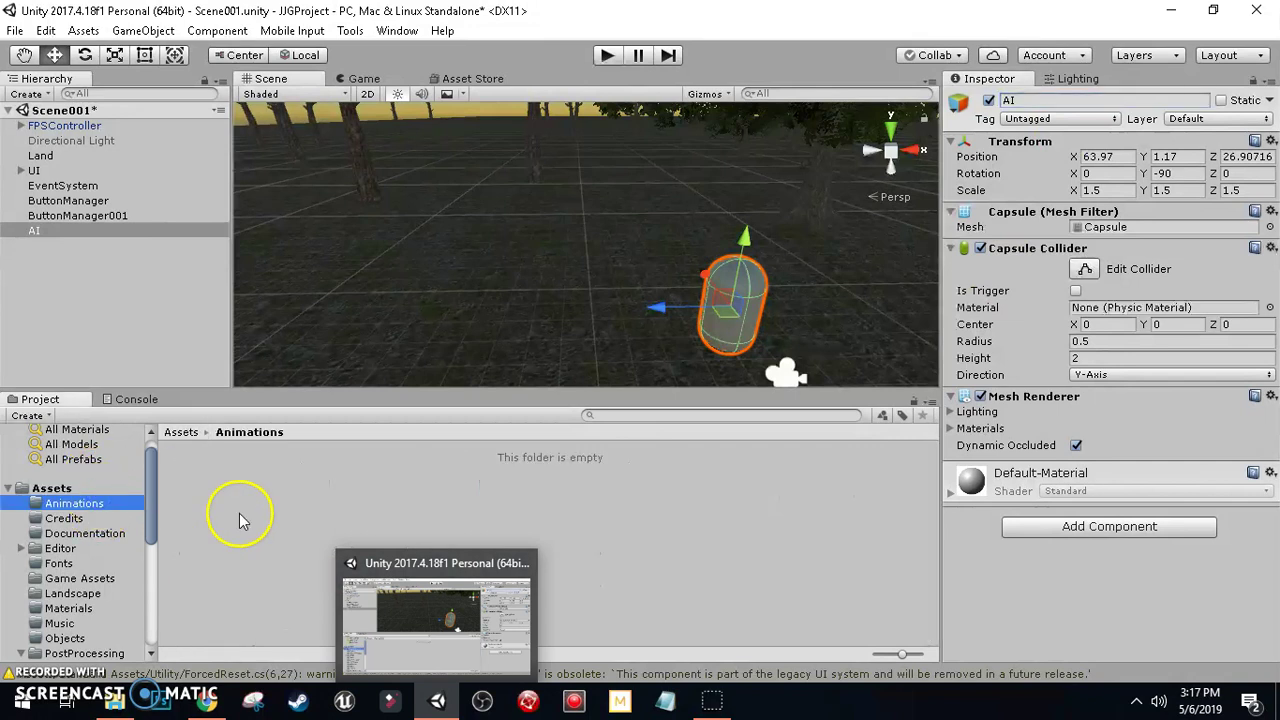
{"action": "left_click", "coordinate": [68, 490]}
{"action": "scroll", "coordinate": [457, 591], "scroll_direction": "down", "scroll_amount": 2}
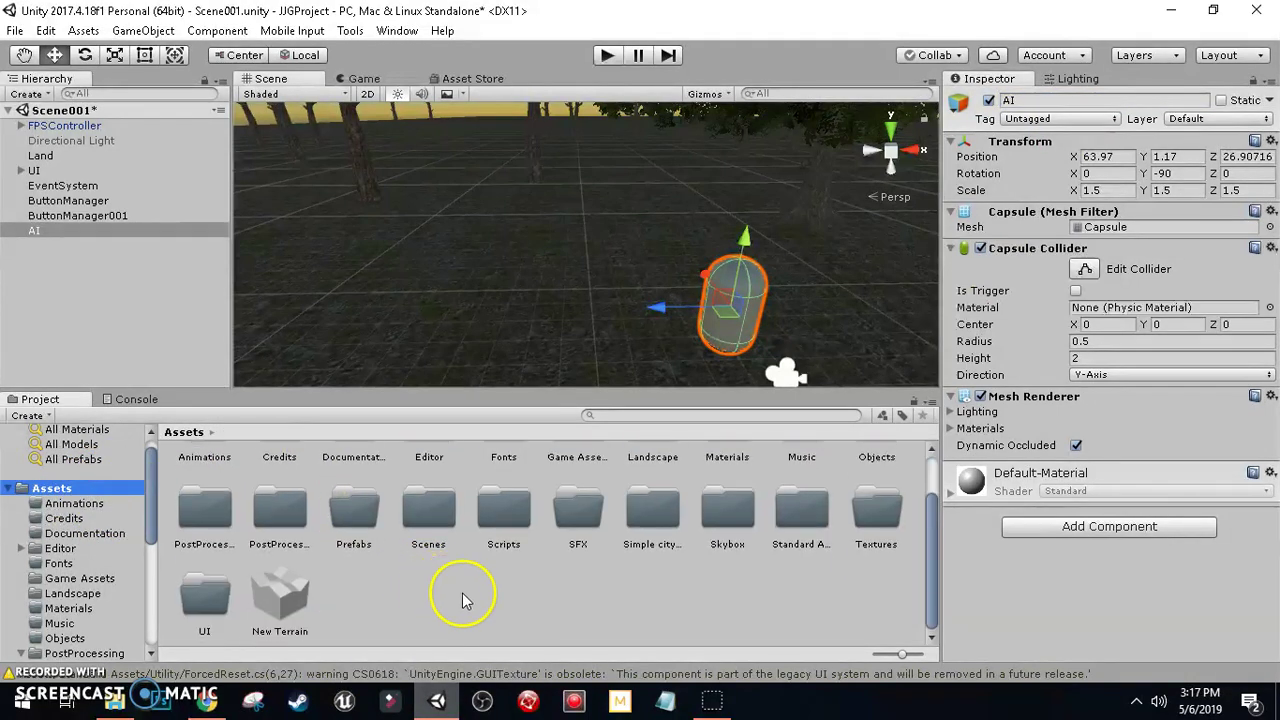
{"action": "right_click", "coordinate": [423, 591]}
{"action": "mouse_move", "coordinate": [466, 214]}
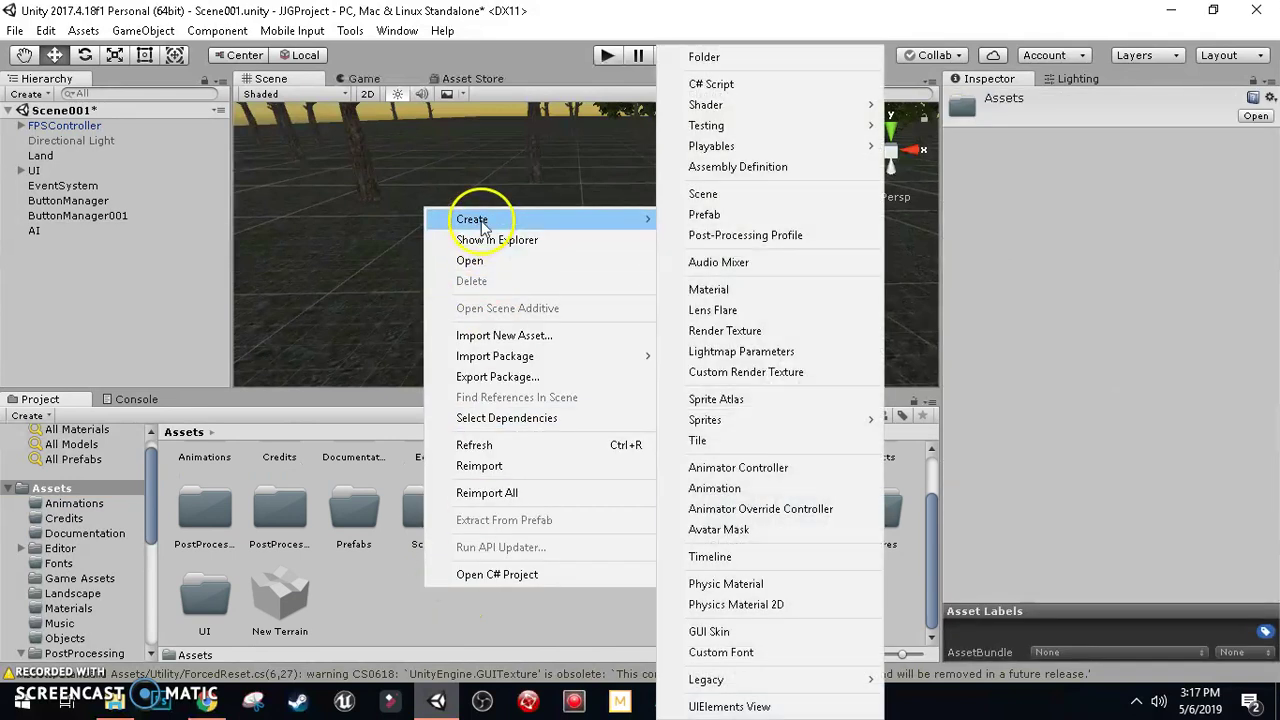
{"action": "left_click", "coordinate": [705, 56]}
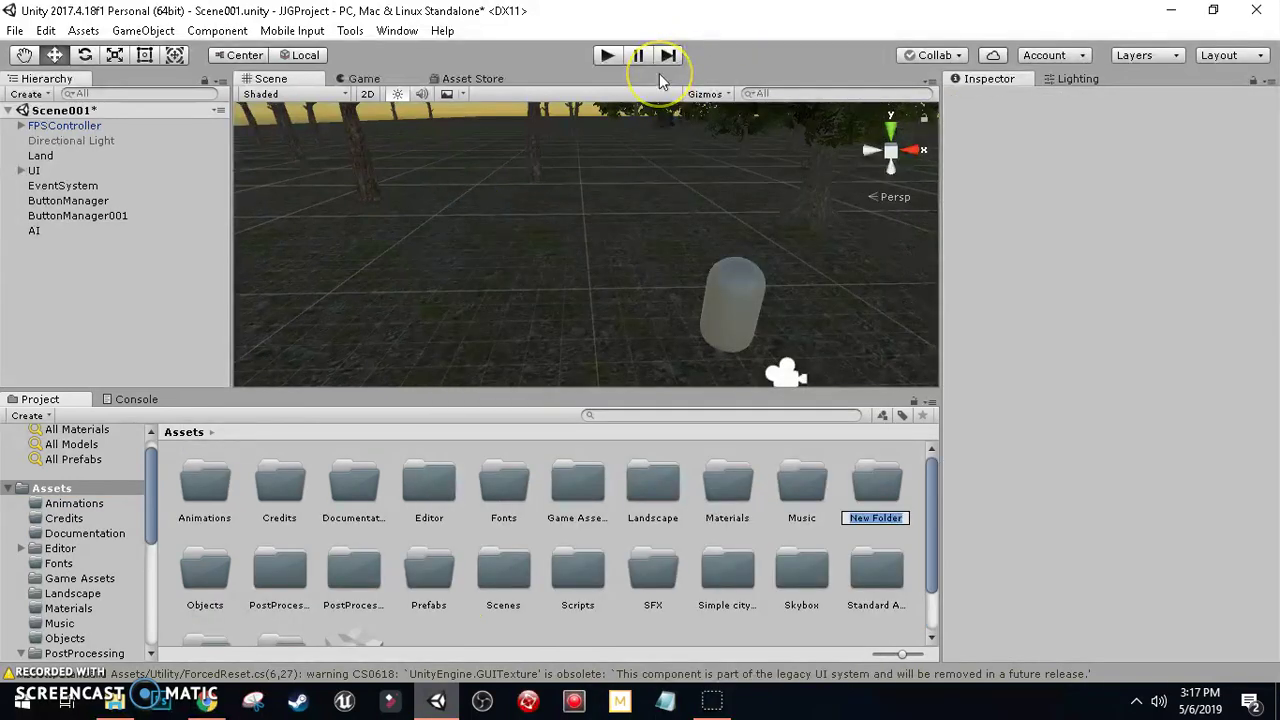
{"action": "key", "text": "Return"}
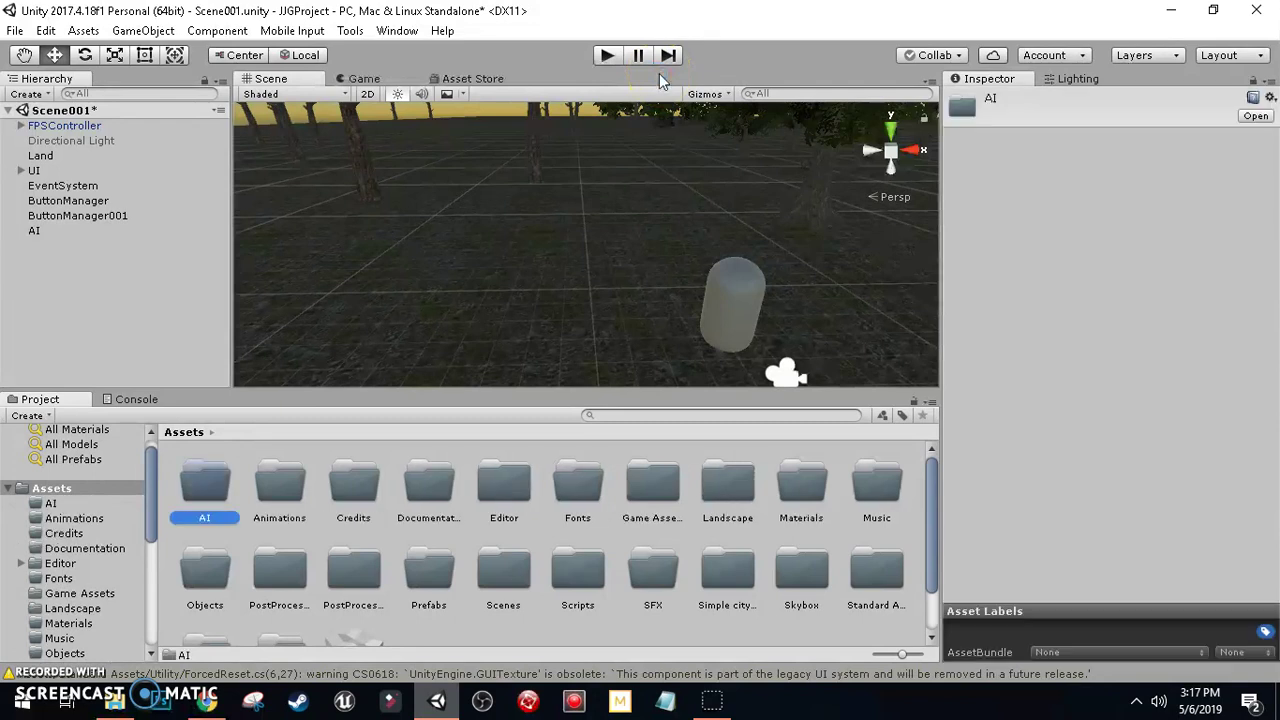
{"action": "double_click", "coordinate": [226, 474]}
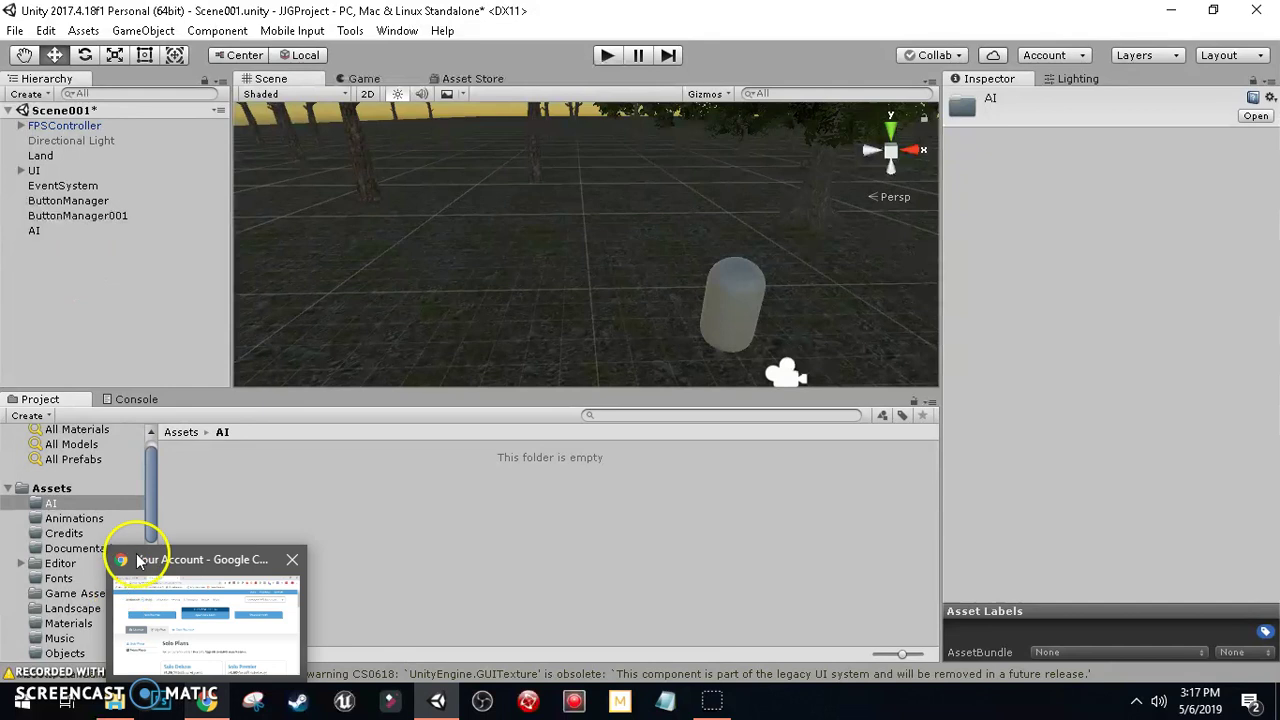
Drag Untitled-1 and Scary Face.physicMaterial from Explorer's AI_Enemy folder into Unity's AI folder.
{"action": "left_click", "coordinate": [240, 505]}
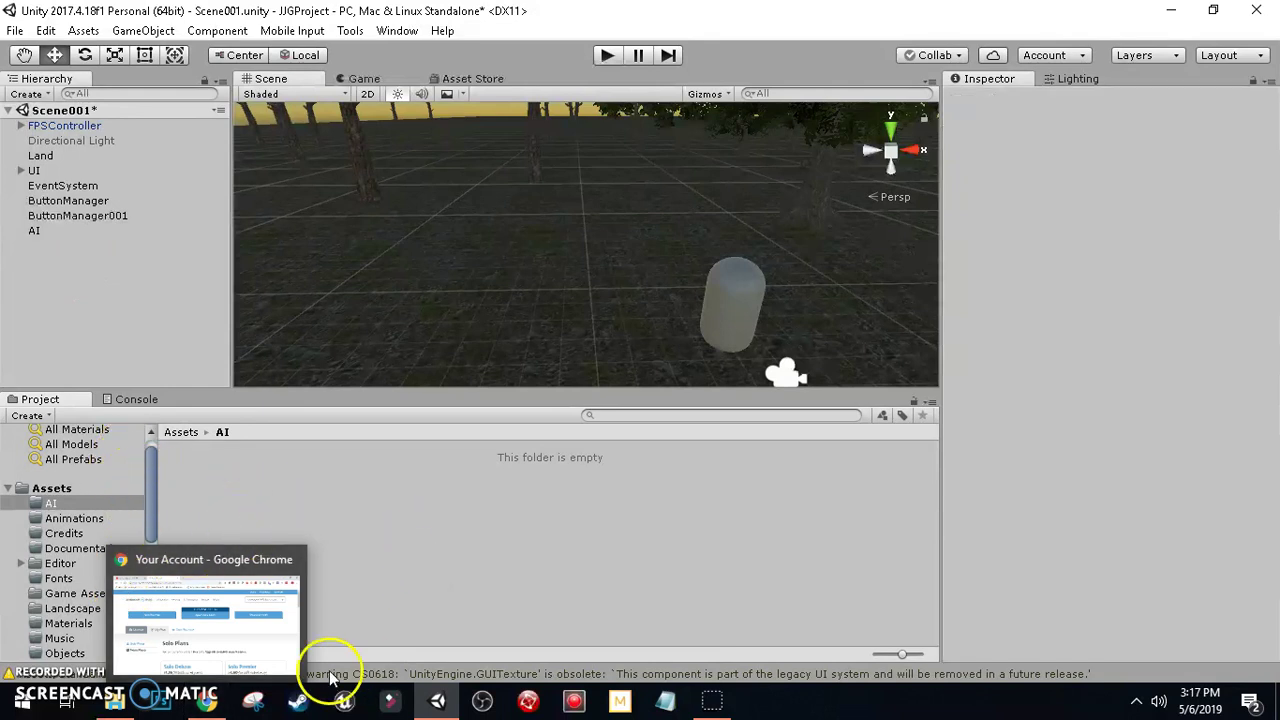
{"action": "left_click", "coordinate": [437, 702]}
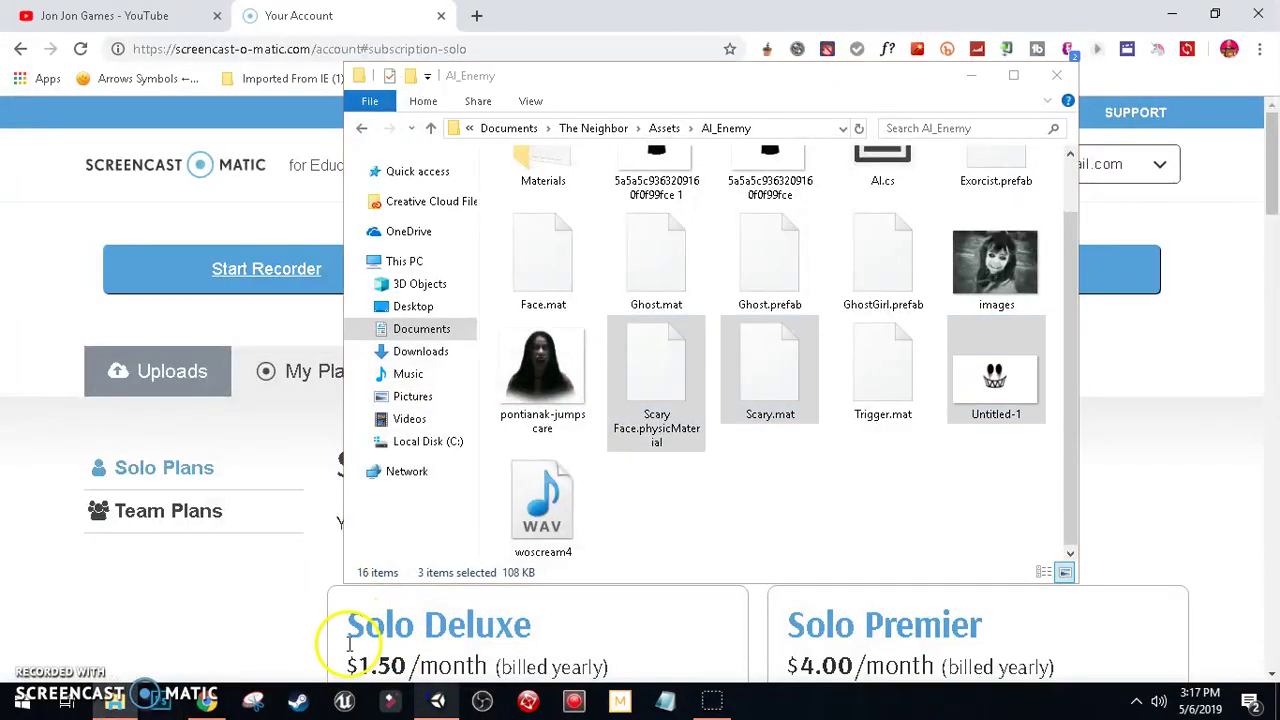
{"action": "left_click", "coordinate": [437, 702]}
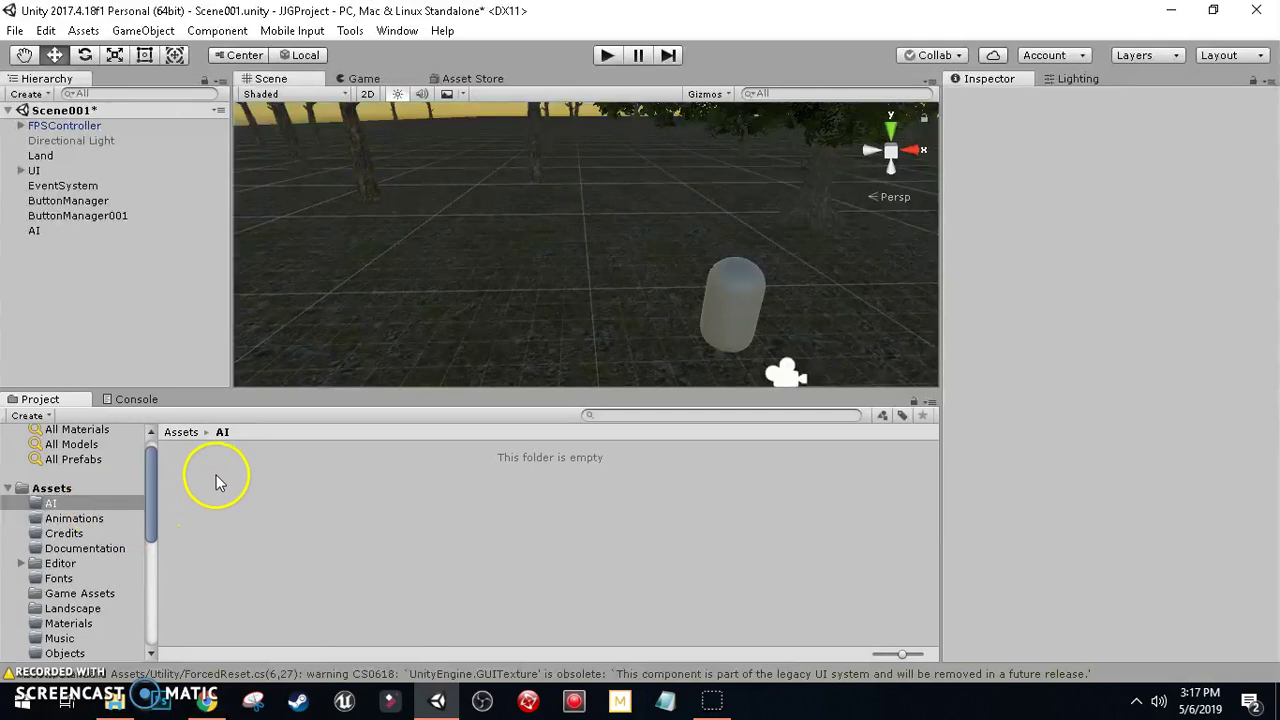
{"action": "left_click", "coordinate": [114, 700]}
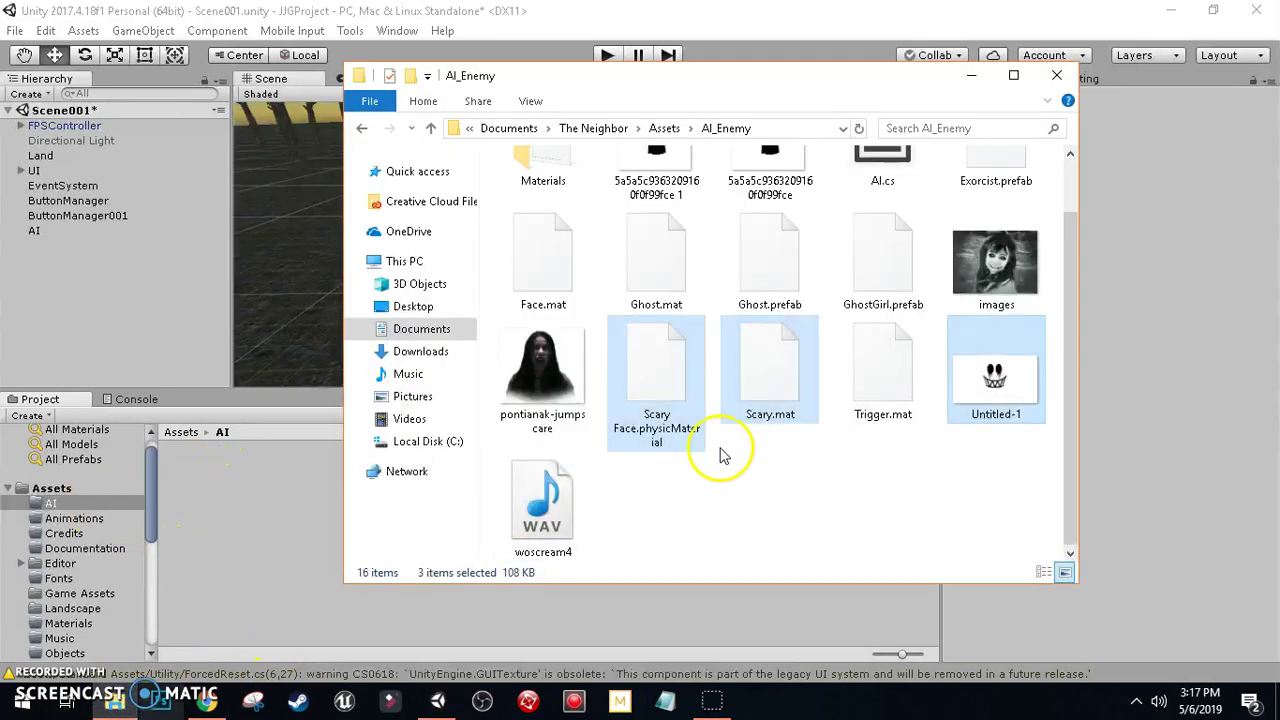
{"action": "left_click", "coordinate": [915, 475]}
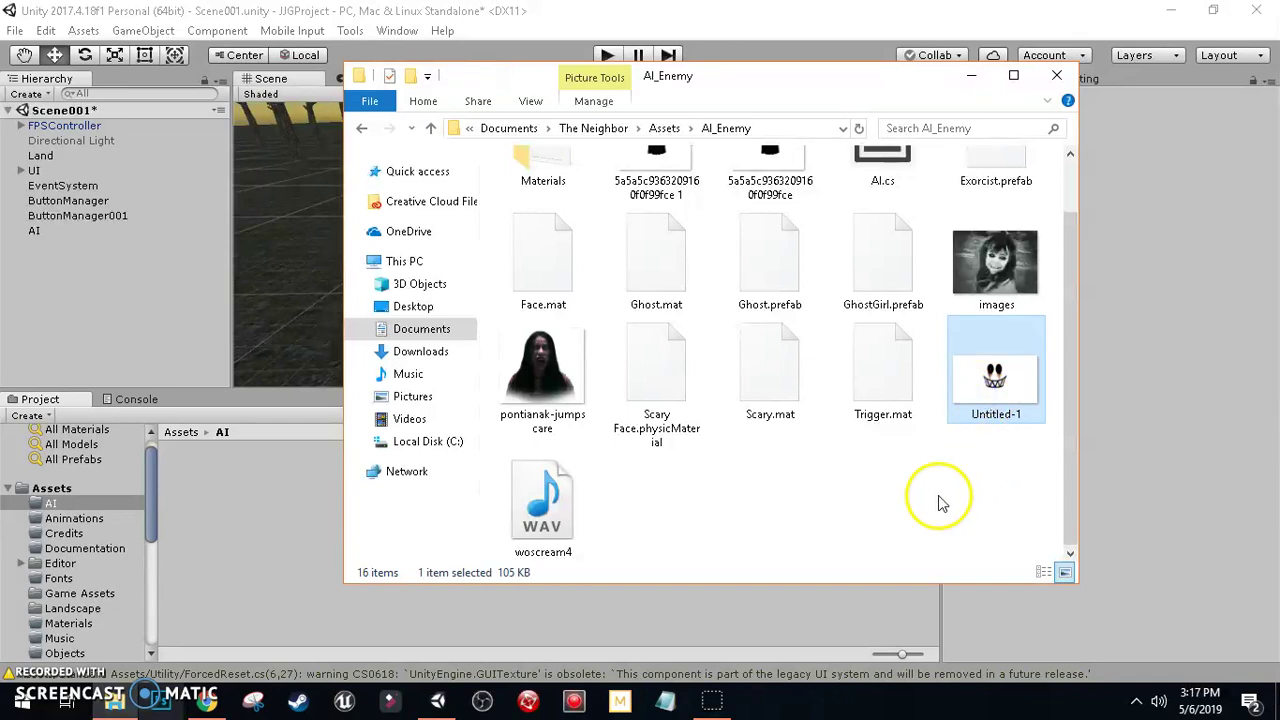
{"action": "left_click", "coordinate": [674, 380], "text": "ctrl"}
{"action": "left_click_drag", "start_coordinate": [663, 374], "coordinate": [252, 526]}
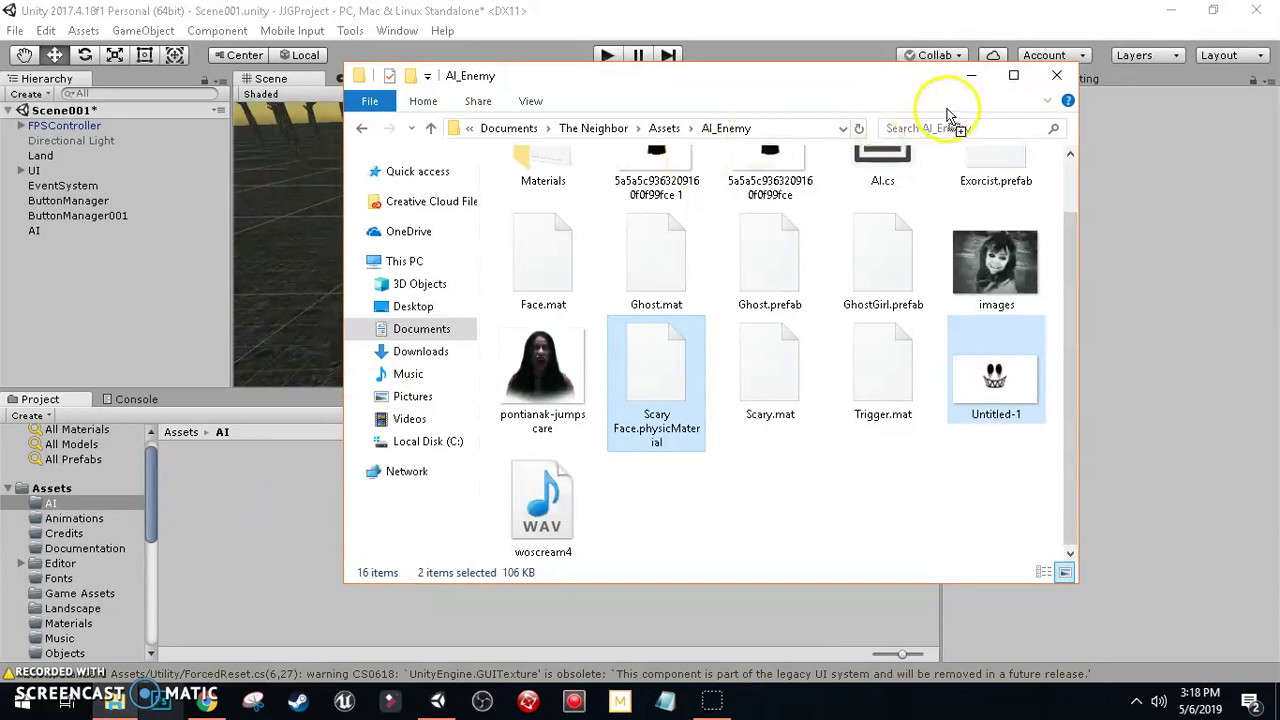
{"action": "left_click", "coordinate": [289, 507]}
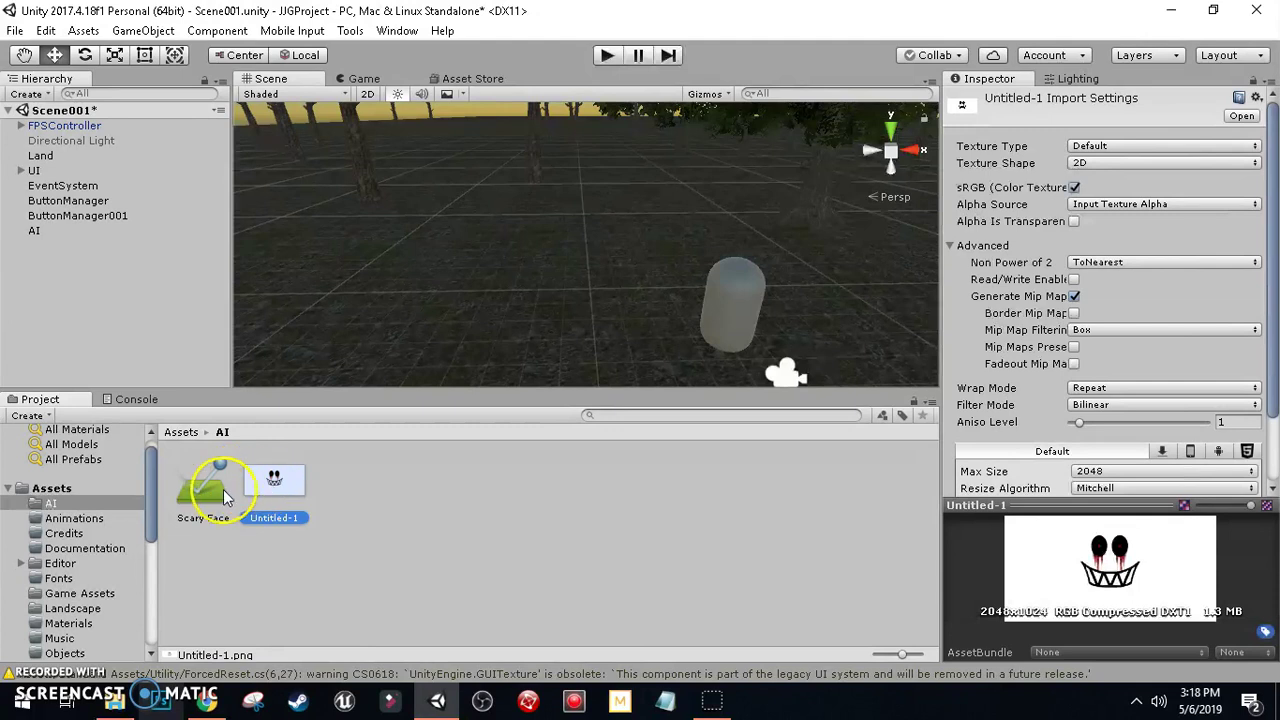
Inspect the Scary Face physic material's Bounciness and the Untitled-1 image's import settings.
{"action": "left_click", "coordinate": [222, 489]}
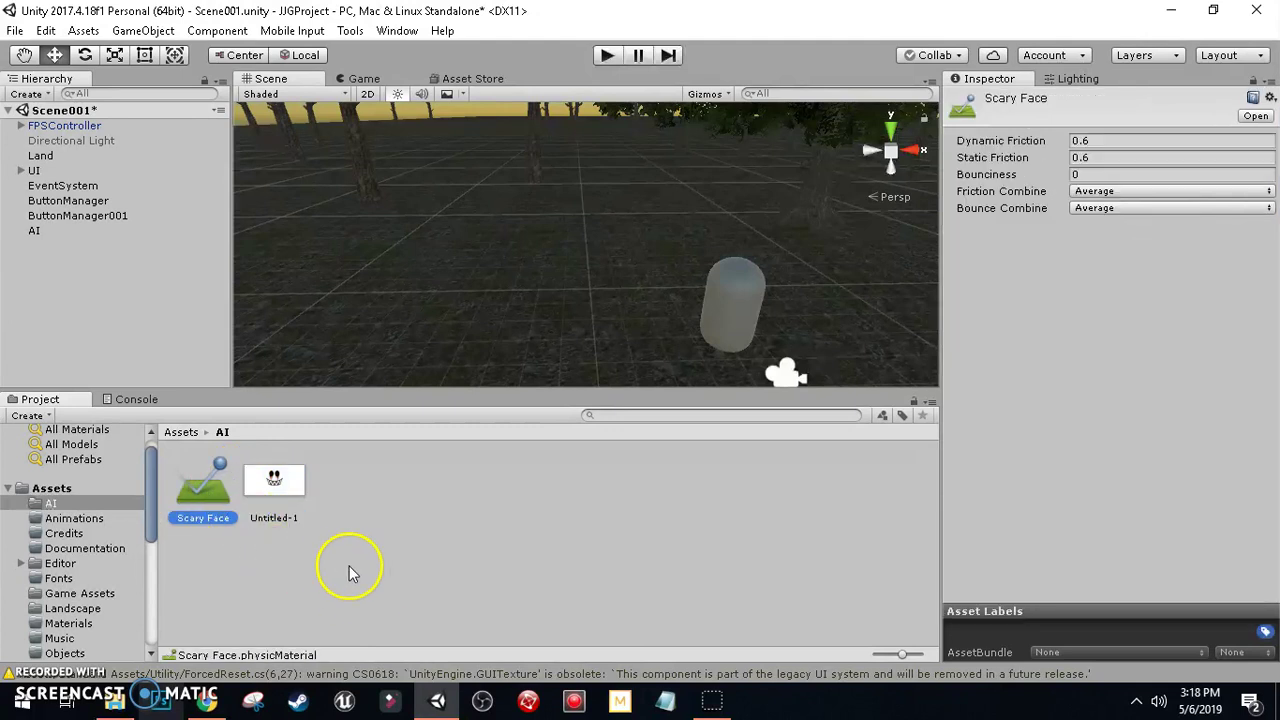
{"action": "left_click", "coordinate": [349, 573]}
{"action": "right_click", "coordinate": [342, 507]}
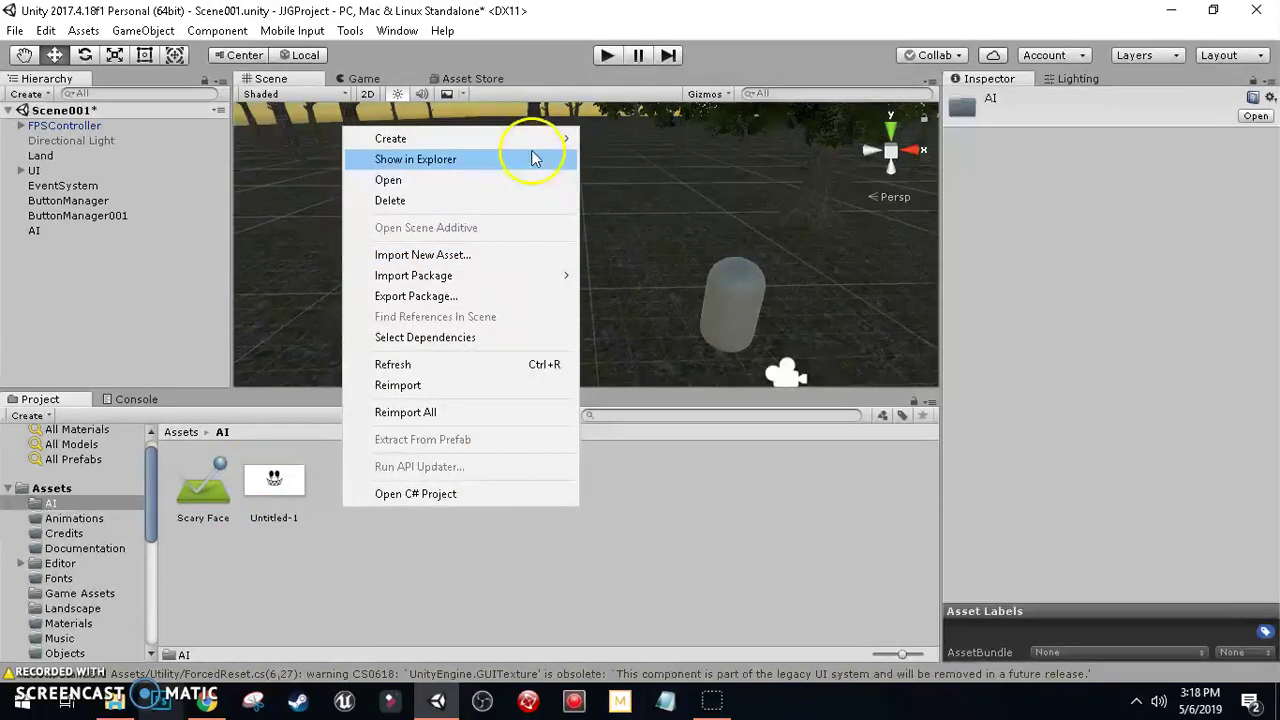
{"action": "mouse_move", "coordinate": [525, 139]}
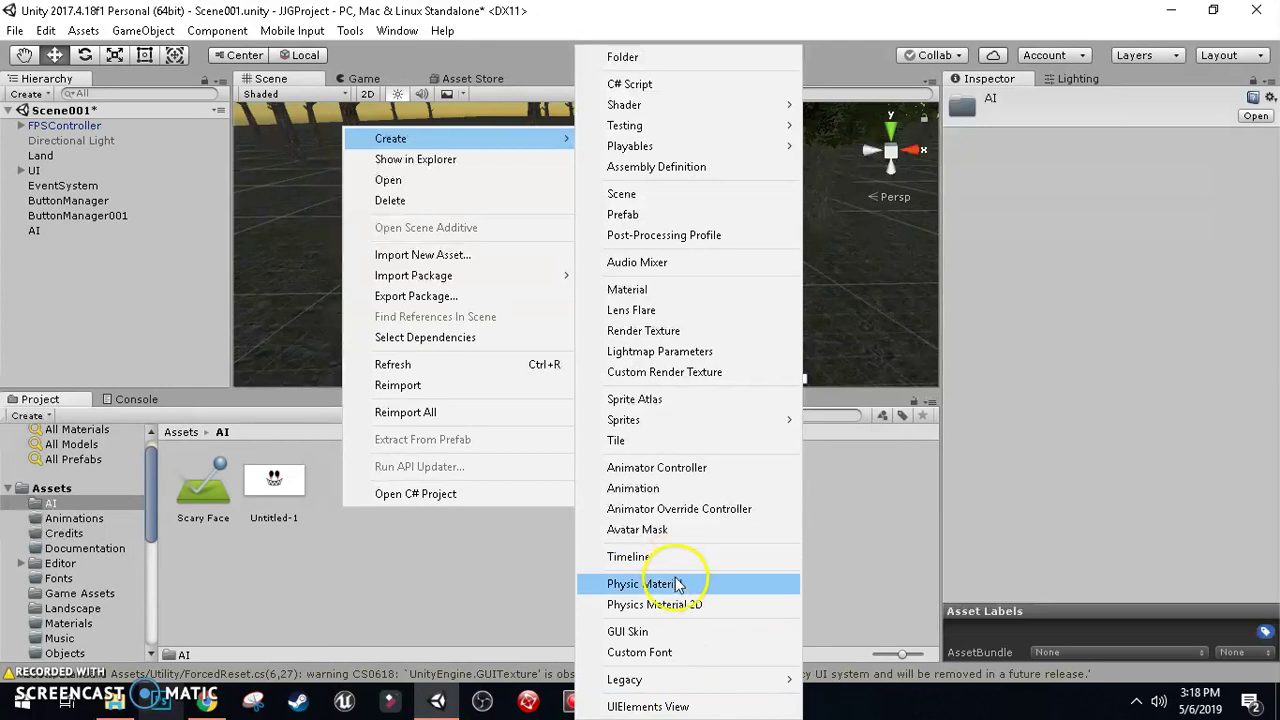
{"action": "left_click", "coordinate": [430, 596]}
{"action": "left_click", "coordinate": [200, 512]}
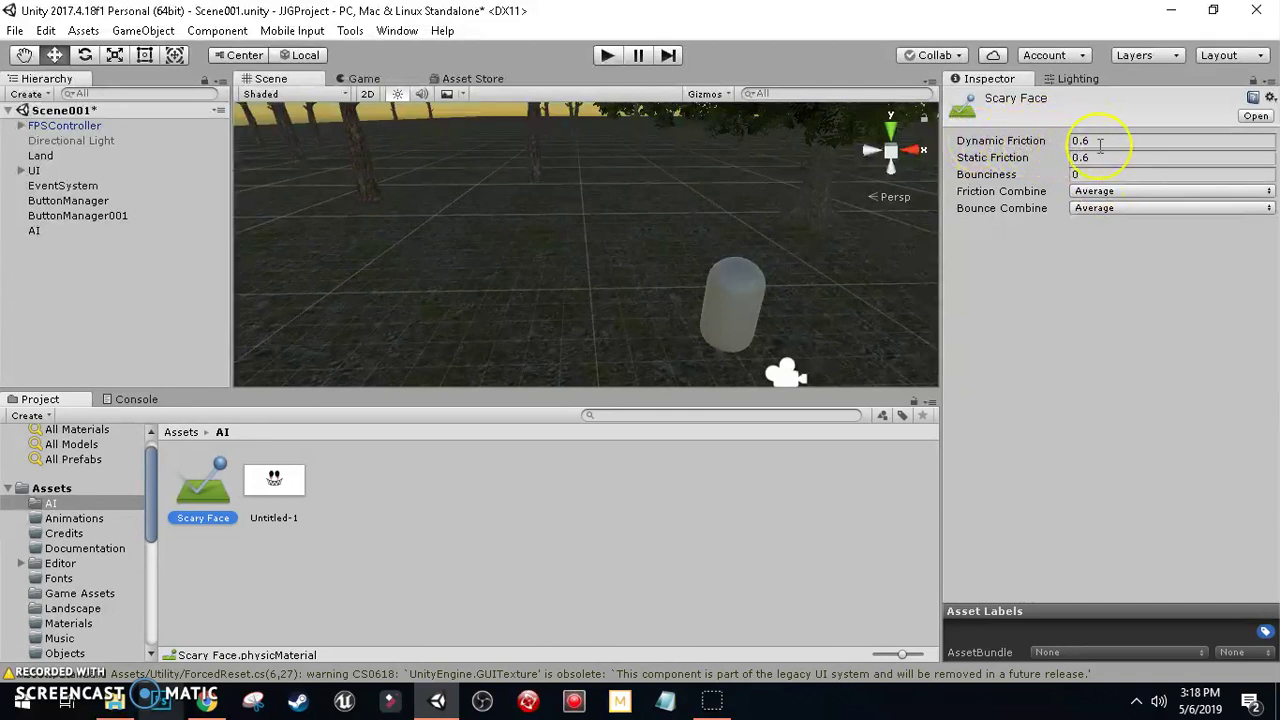
{"action": "left_click", "coordinate": [1101, 158]}
{"action": "left_click", "coordinate": [1101, 174]}
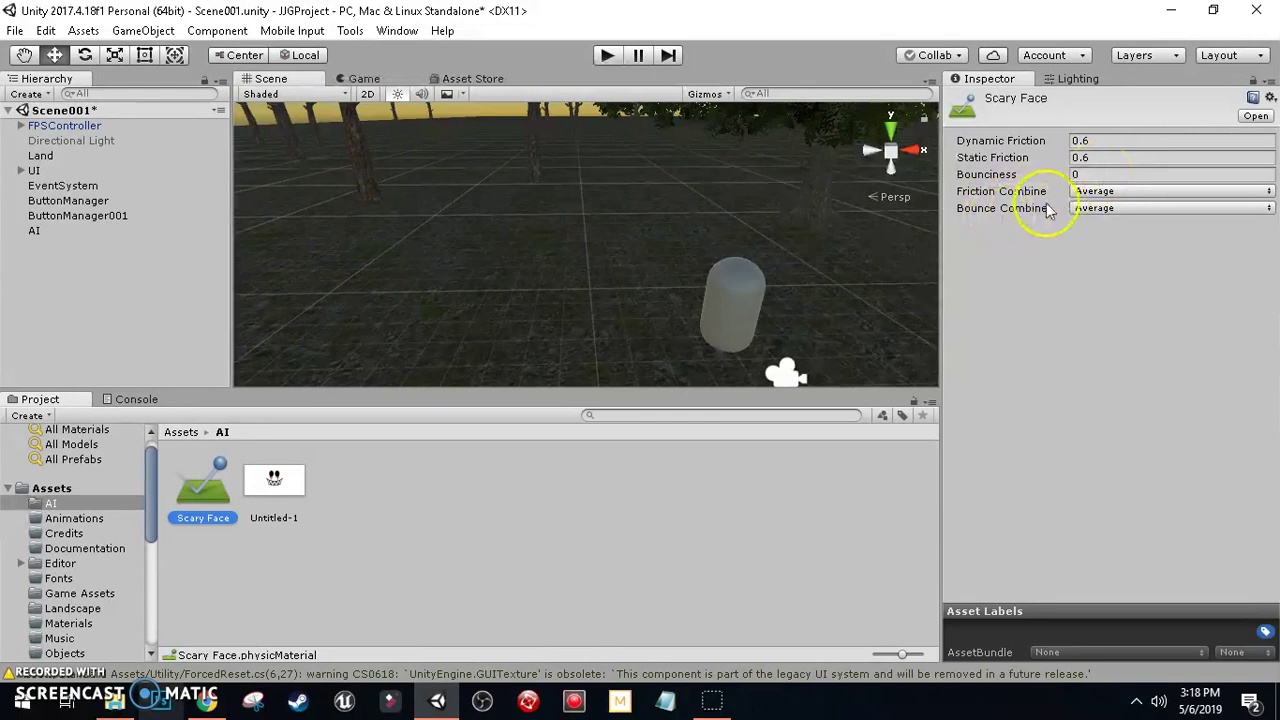
{"action": "left_click", "coordinate": [275, 482]}
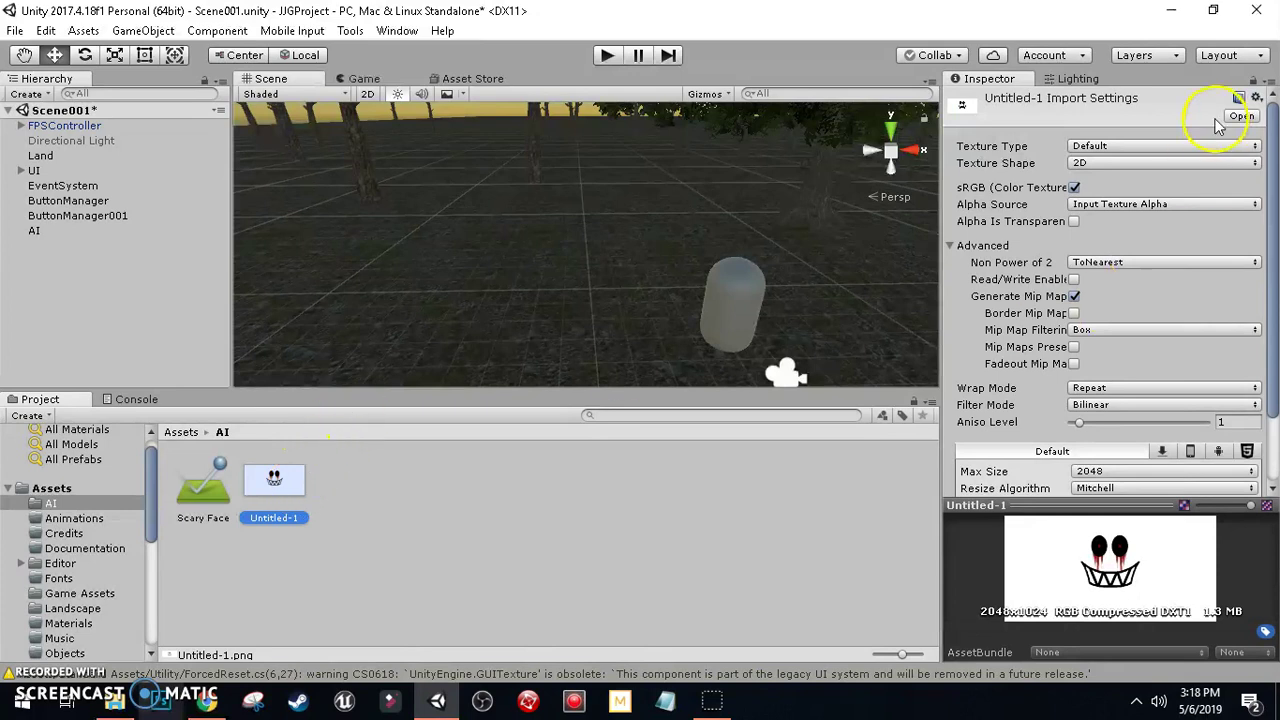
{"action": "left_click", "coordinate": [1255, 97]}
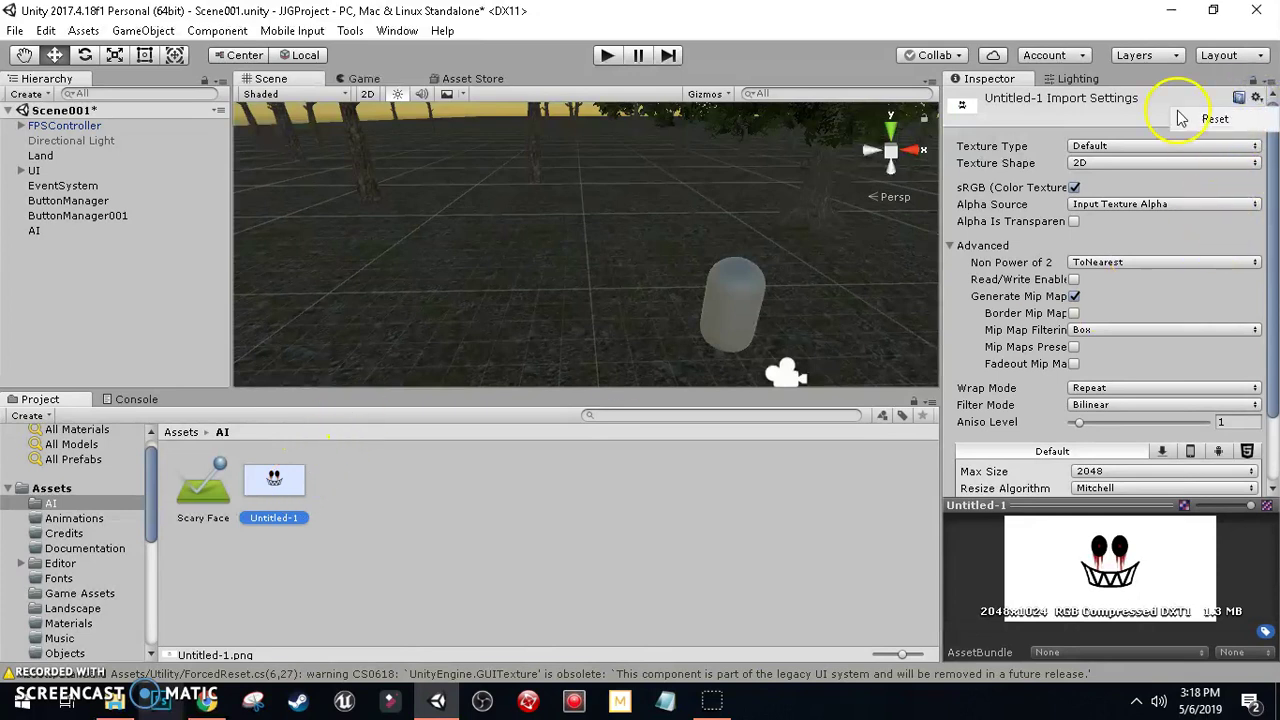
{"action": "left_click", "coordinate": [341, 562]}
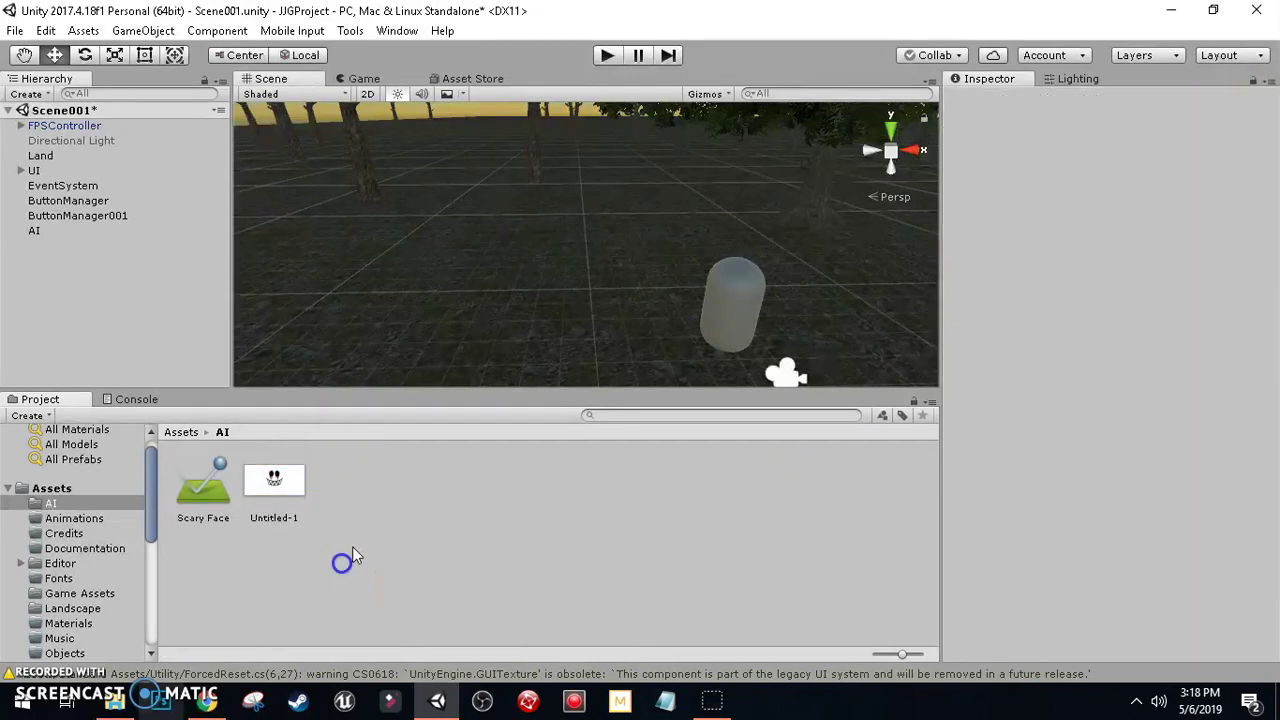
Delete the Untitled-1 image from the AI folder and return to the AI_Enemy Explorer window.
{"action": "left_click", "coordinate": [285, 486]}
{"action": "key", "text": "Delete"}
{"action": "left_click", "coordinate": [668, 392]}
{"action": "left_click", "coordinate": [290, 706]}
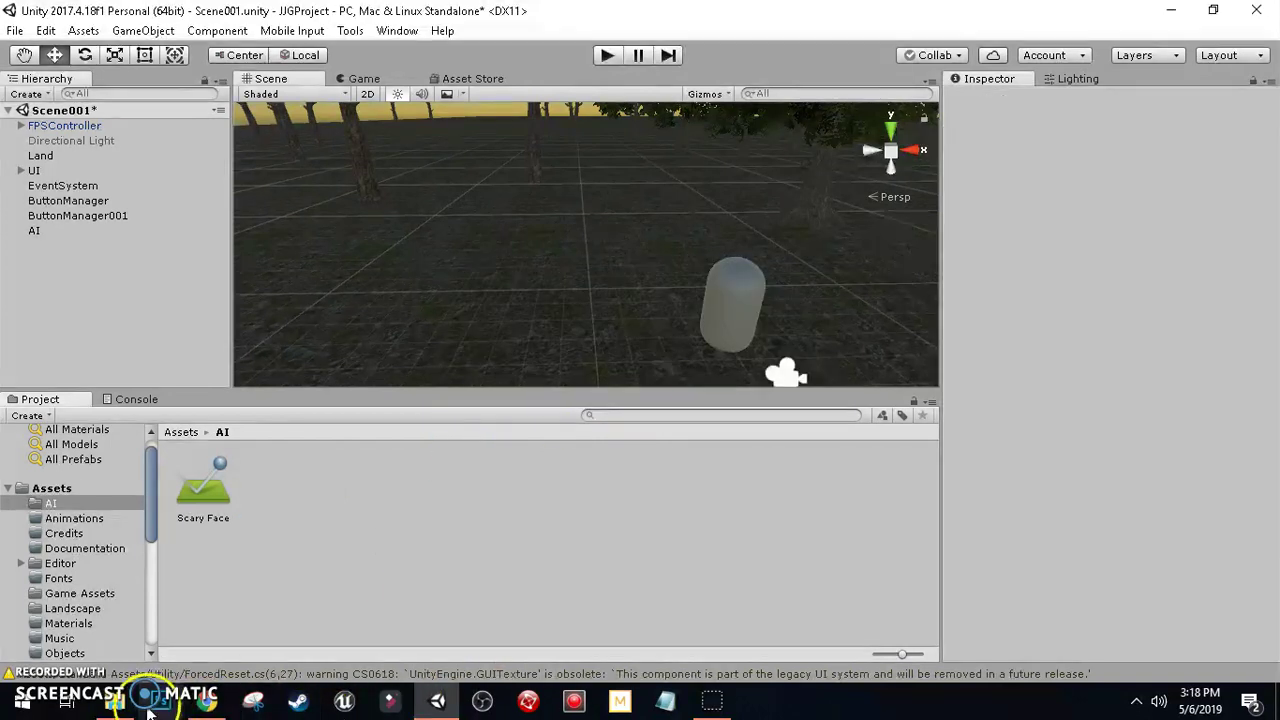
{"action": "left_click", "coordinate": [115, 702]}
Select Untitled-1 in AI_Enemy, accidentally delete it, and undo the deletion.
{"action": "left_click", "coordinate": [955, 335], "text": "ctrl"}
{"action": "left_click_drag", "start_coordinate": [1003, 393], "coordinate": [943, 455]}
{"action": "left_click", "coordinate": [929, 480]}
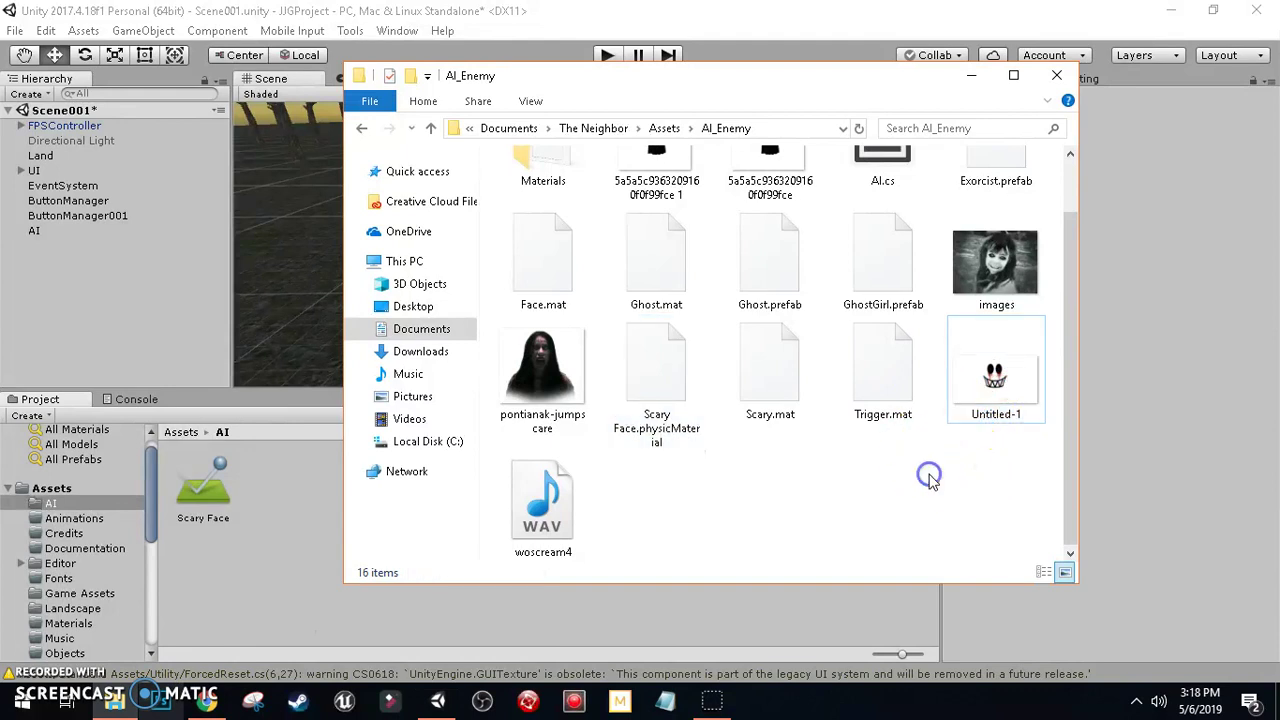
{"action": "left_click", "coordinate": [1000, 378]}
{"action": "right_click", "coordinate": [1000, 378]}
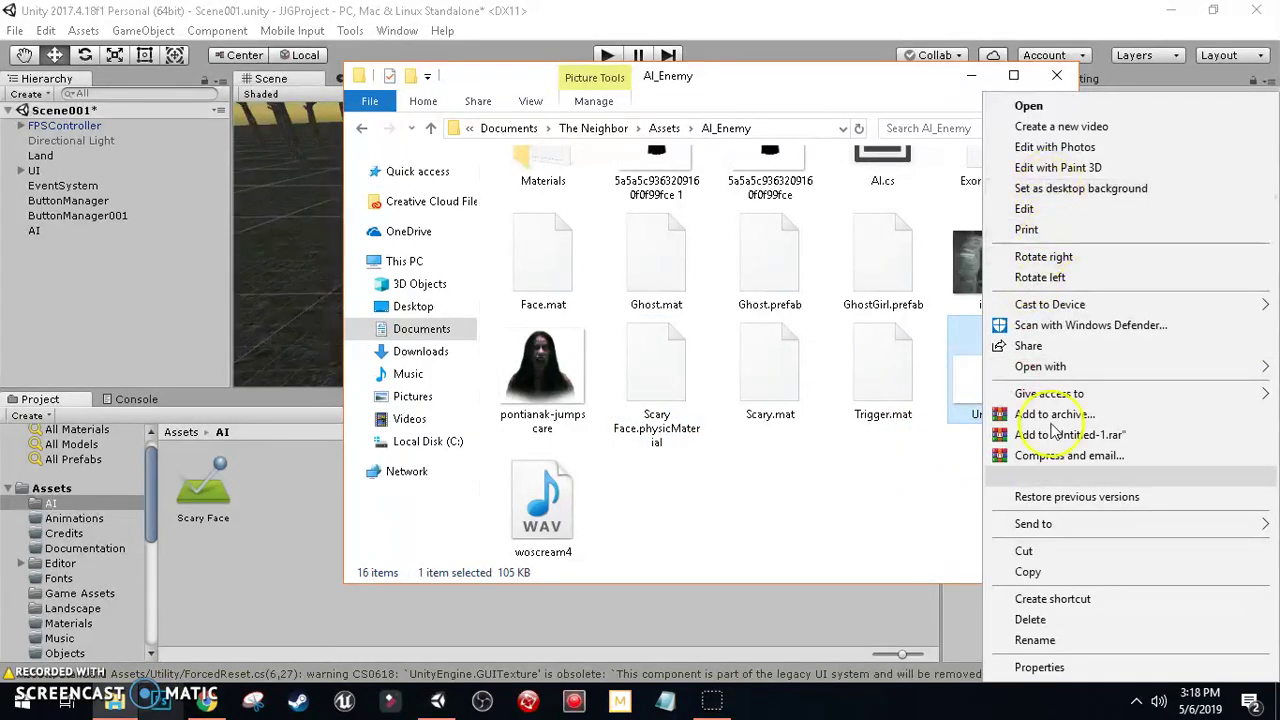
{"action": "left_click", "coordinate": [1030, 619]}
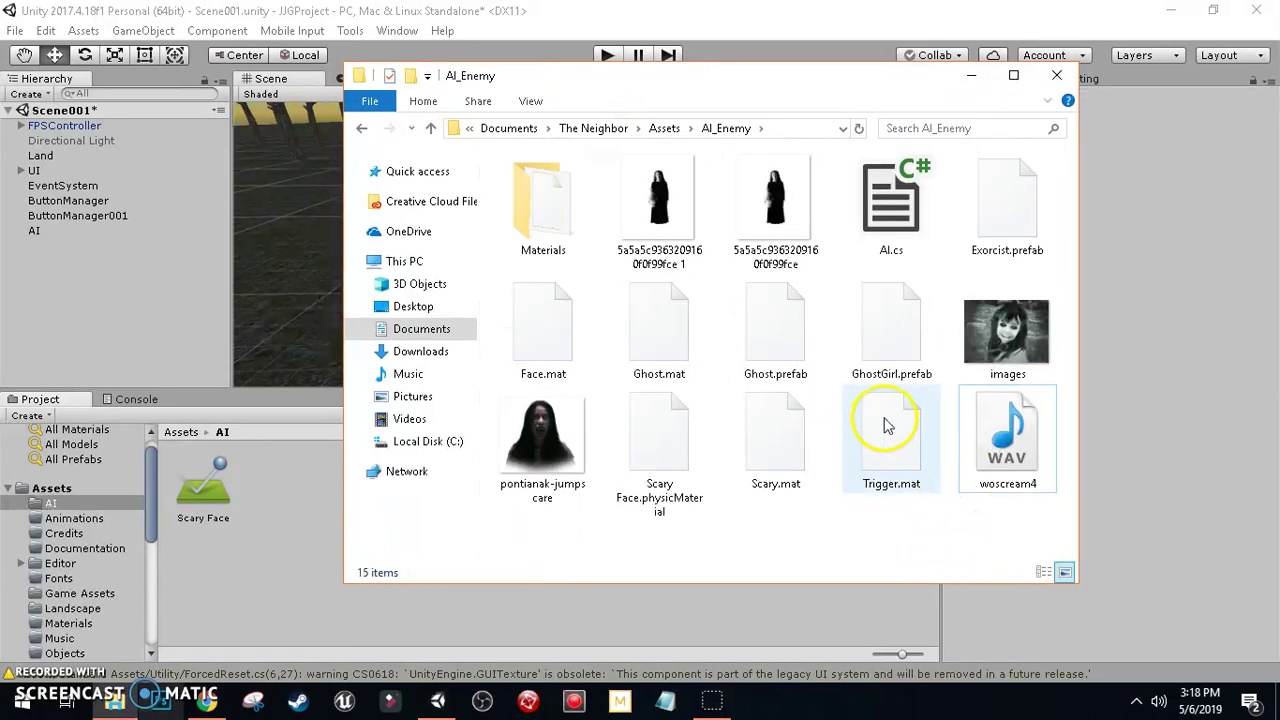
{"action": "key", "text": "ctrl+z"}
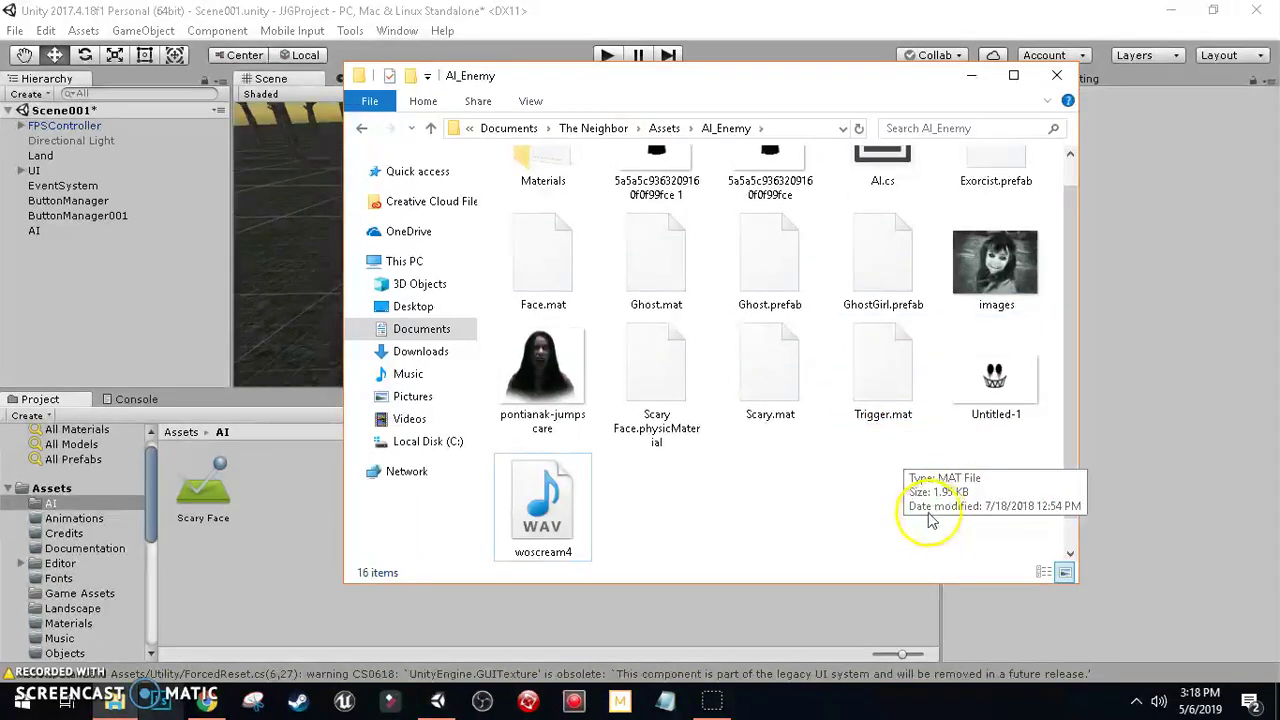
Rename the restored Untitled-1 image file to AIFace.
{"action": "left_click", "coordinate": [962, 398]}
{"action": "right_click", "coordinate": [962, 398]}
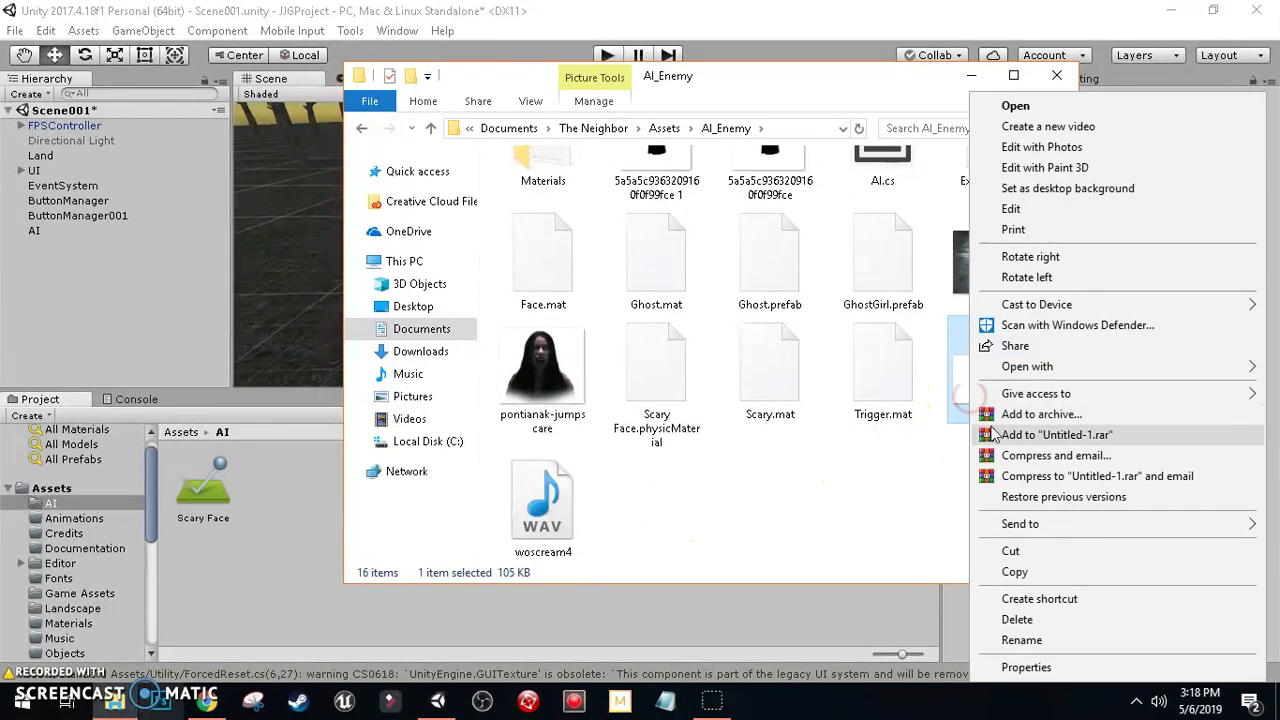
{"action": "left_click", "coordinate": [1021, 640]}
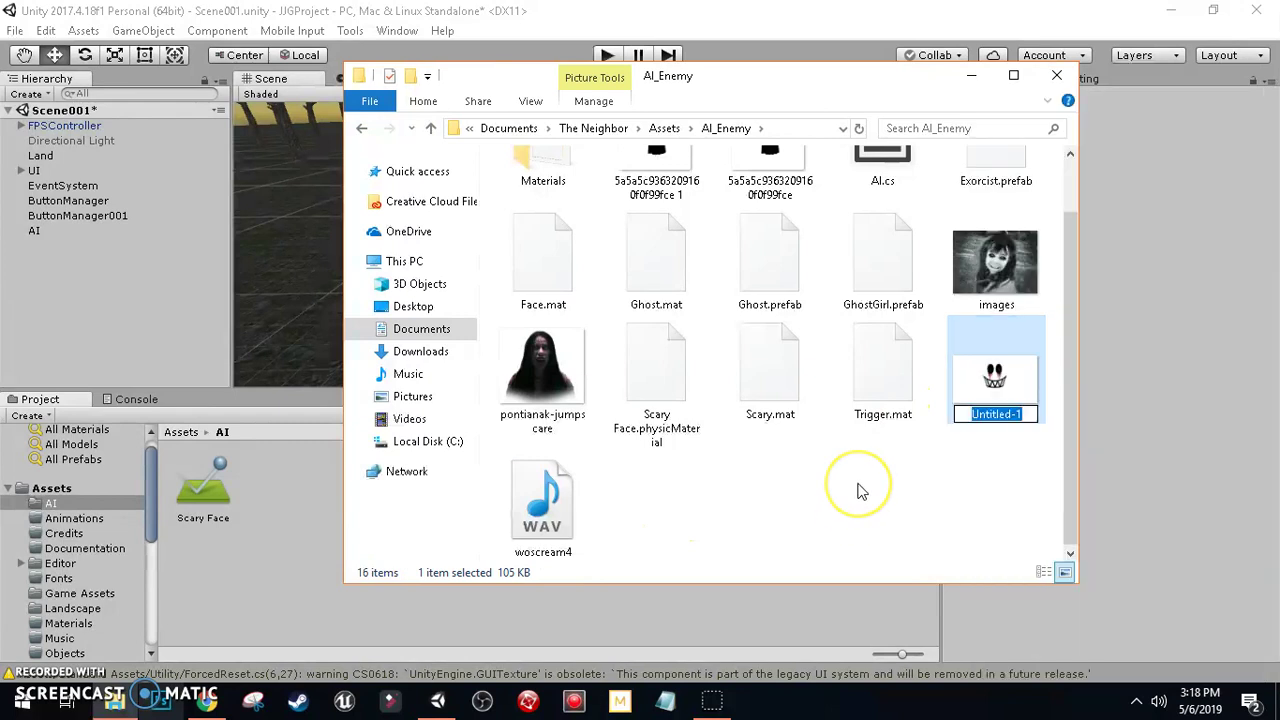
{"action": "type", "text": "AIFace"}
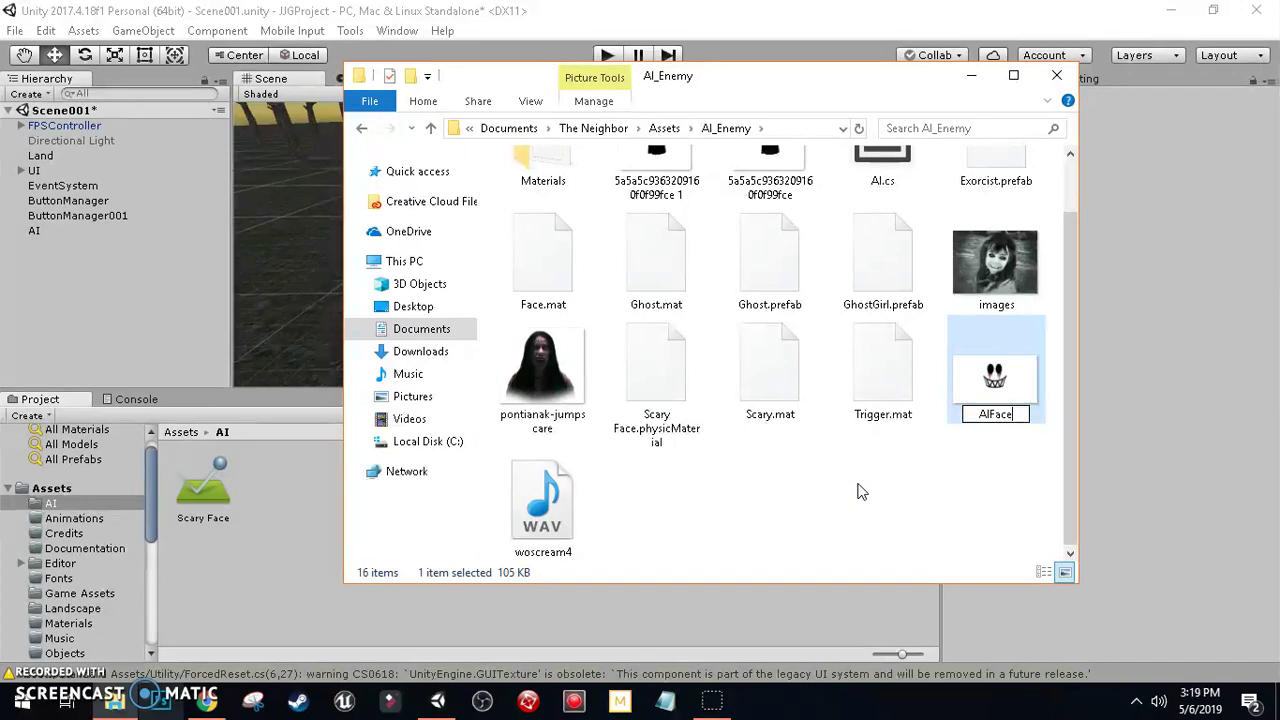
{"action": "key", "text": "Return"}
{"action": "left_click_drag", "start_coordinate": [975, 212], "coordinate": [697, 598]}
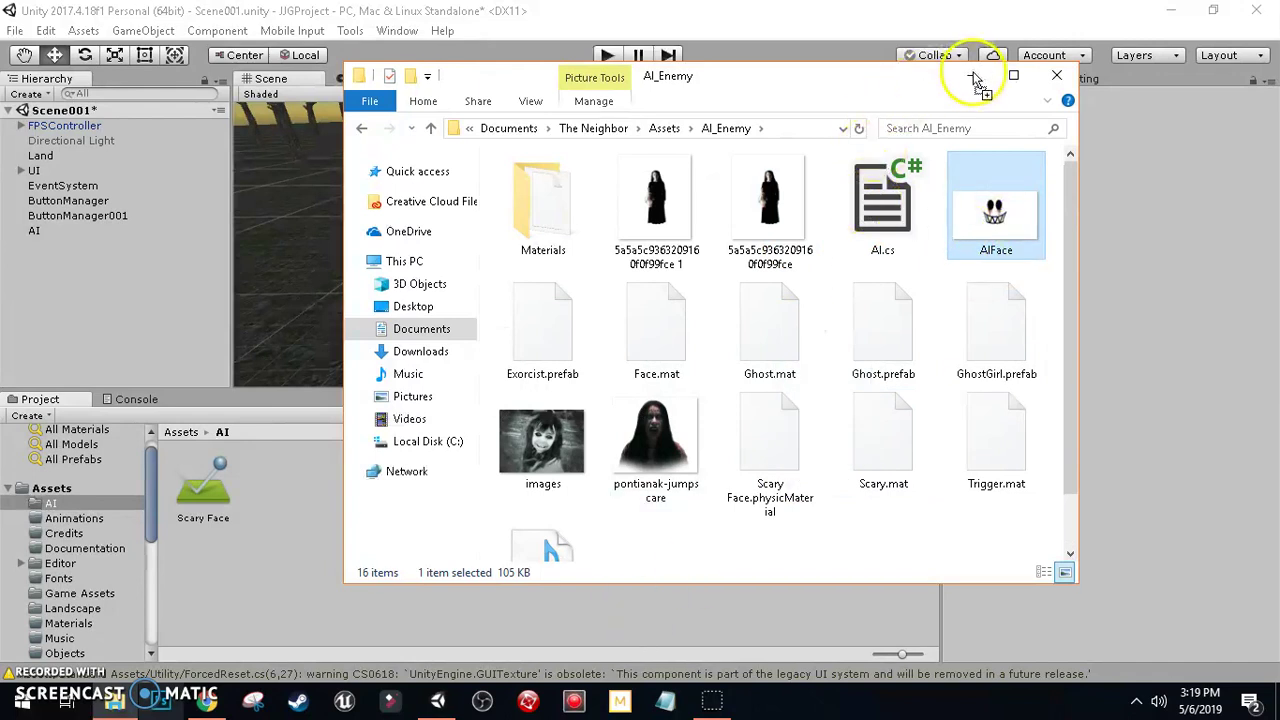
Set the AIFace image's Texture Type to Sprite (2D and UI) and apply the import change.
{"action": "left_click", "coordinate": [968, 75]}
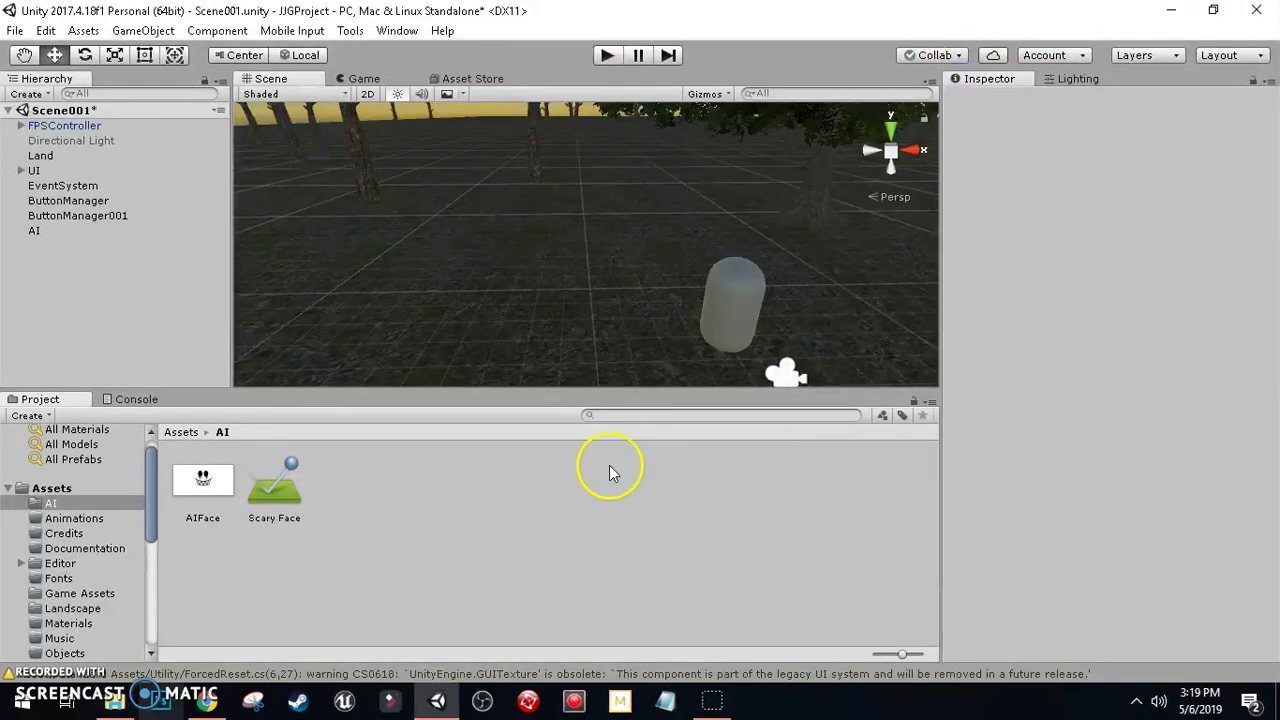
{"action": "left_click", "coordinate": [220, 488]}
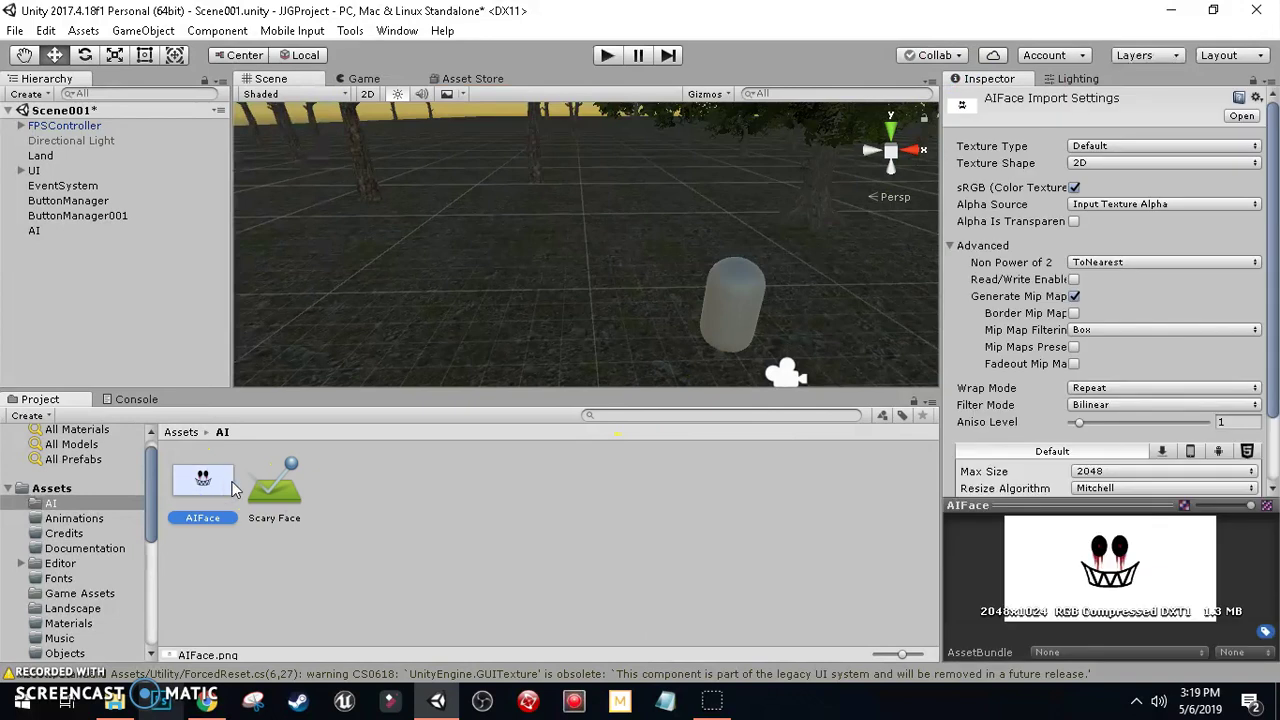
{"action": "left_click", "coordinate": [1133, 148]}
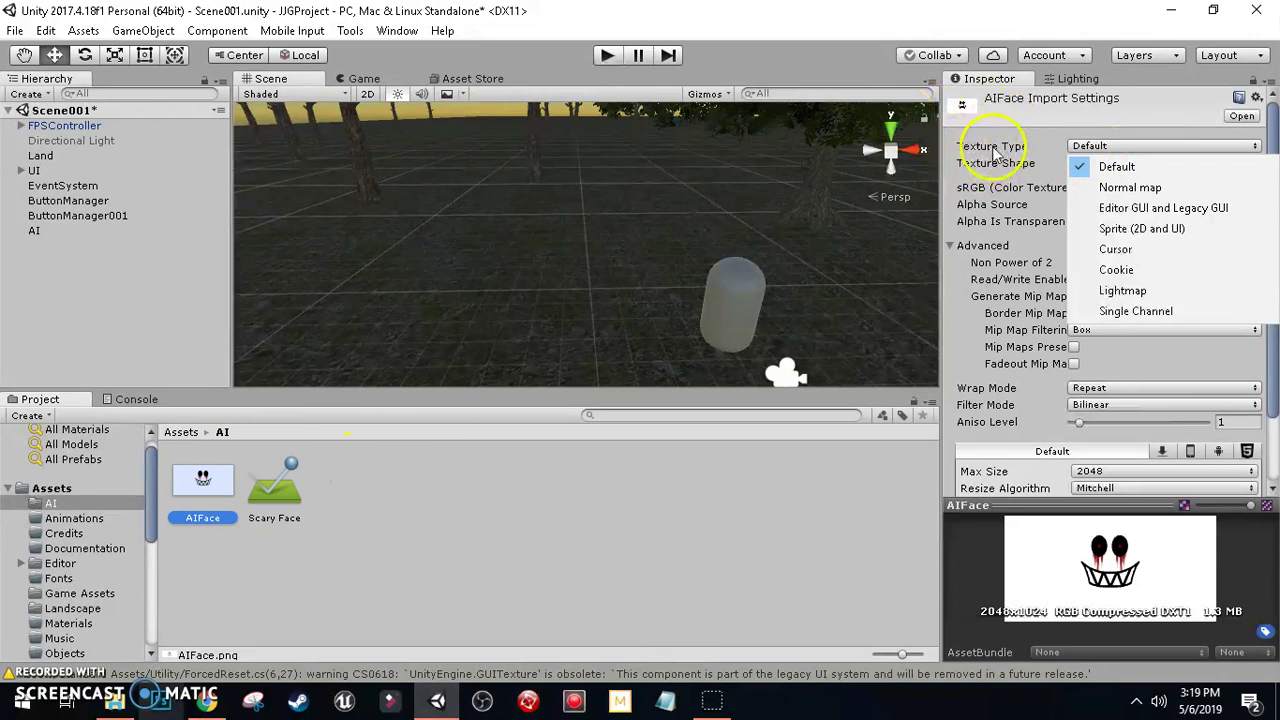
{"action": "left_click", "coordinate": [1128, 228]}
{"action": "scroll", "coordinate": [1180, 450], "scroll_direction": "down", "scroll_amount": 1}
{"action": "scroll", "coordinate": [1183, 467], "scroll_direction": "down", "scroll_amount": 2}
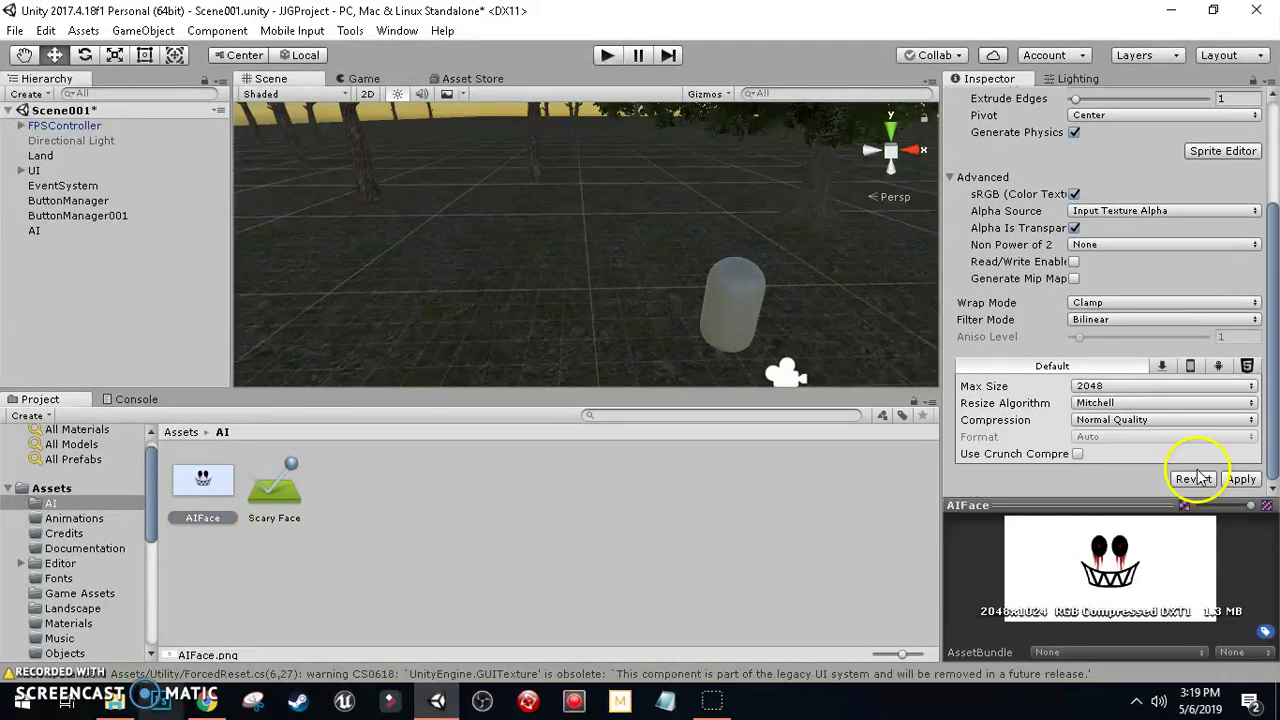
{"action": "left_click", "coordinate": [1240, 479]}
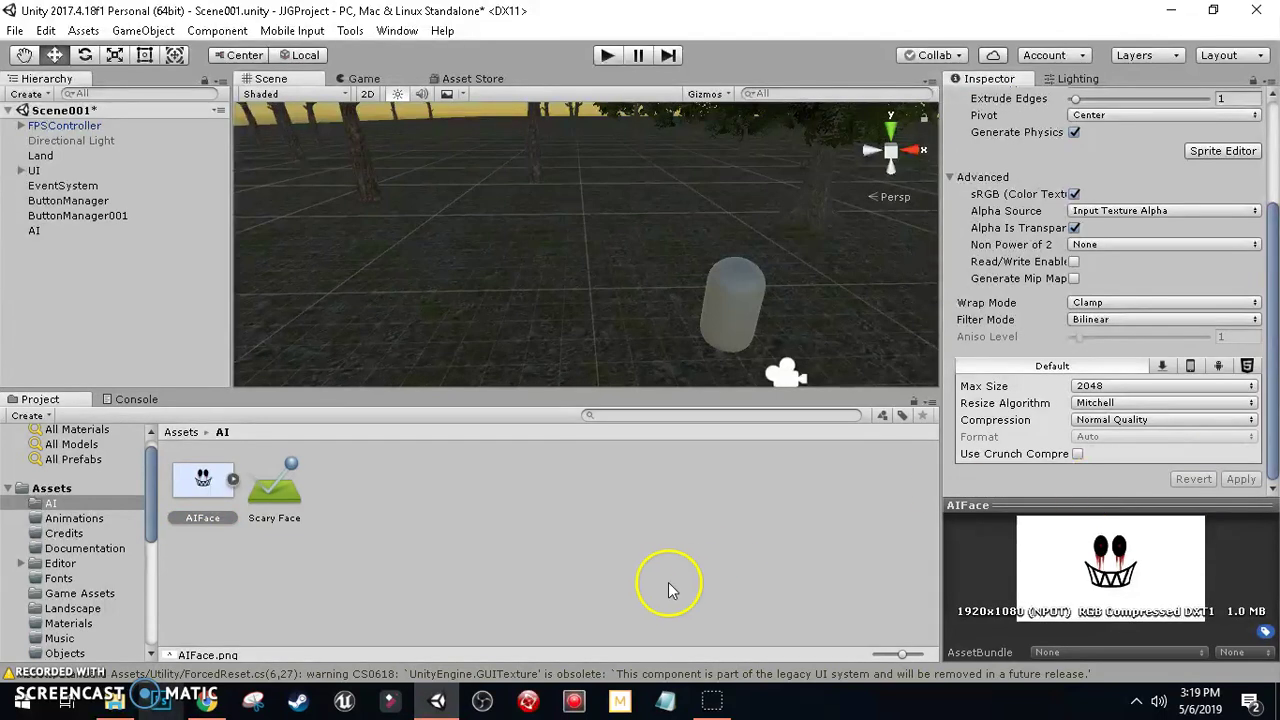
{"action": "left_click", "coordinate": [208, 488]}
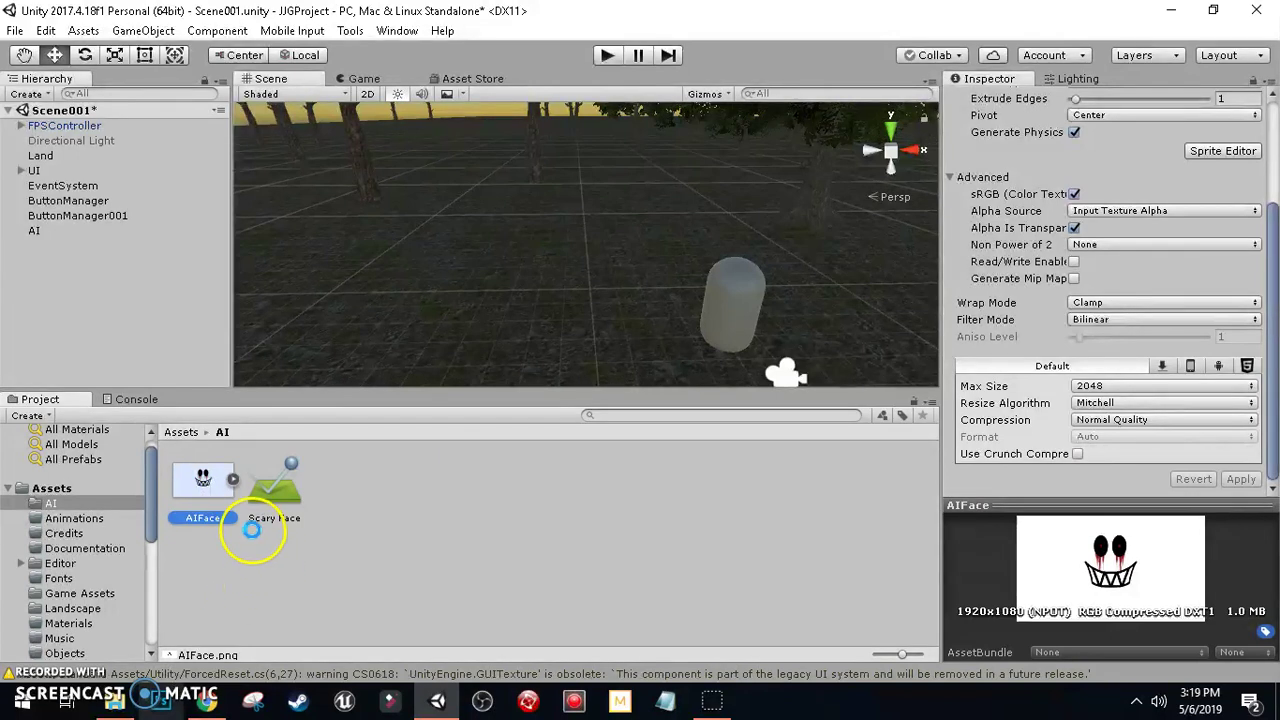
Make AIFace 1 a Normal map created from grayscale with bumpiness 0.25, and apply it.
{"action": "scroll", "coordinate": [1118, 157], "scroll_direction": "up", "scroll_amount": 3}
{"action": "left_click", "coordinate": [1114, 146]}
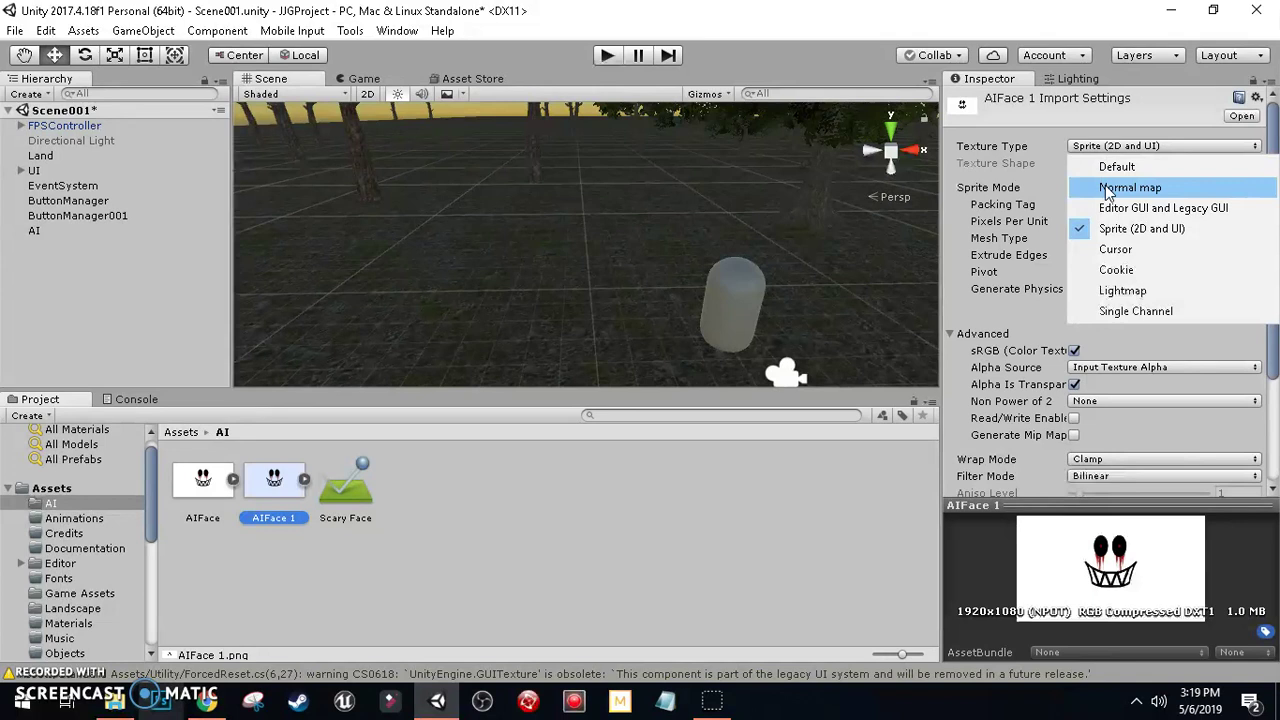
{"action": "left_click", "coordinate": [1108, 188]}
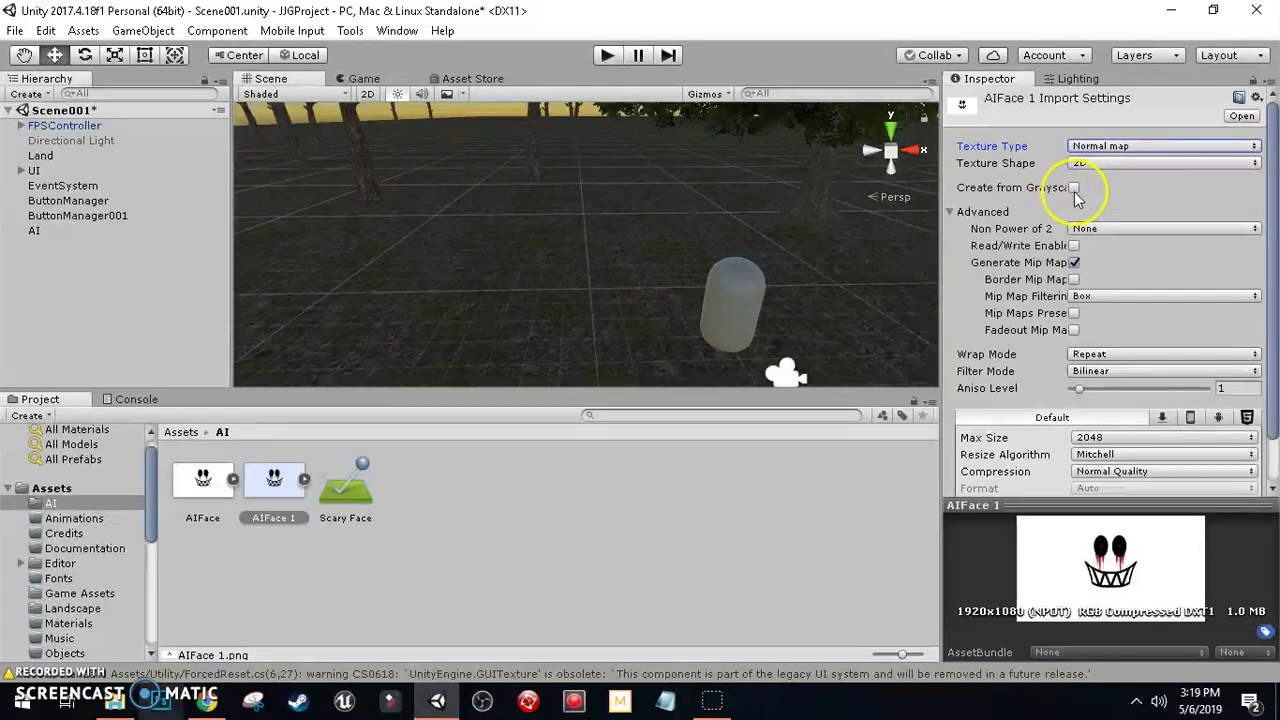
{"action": "left_click", "coordinate": [1073, 188]}
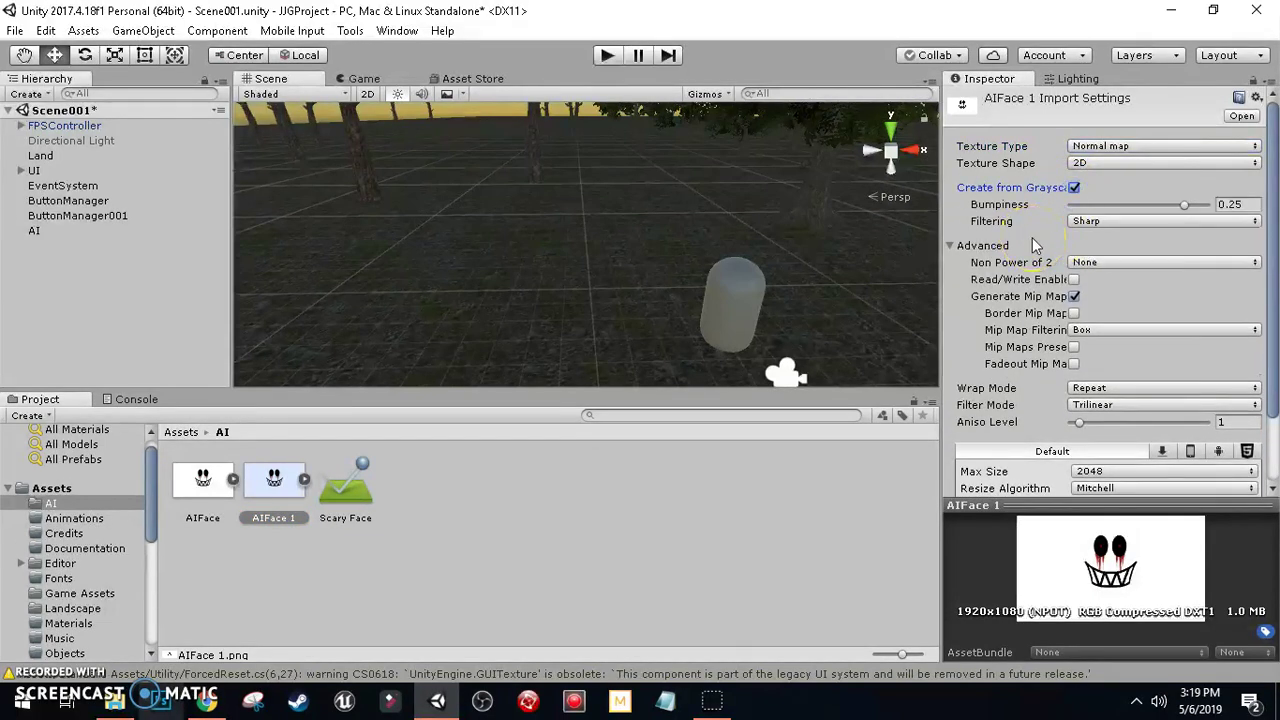
{"action": "scroll", "coordinate": [1035, 245], "scroll_direction": "down", "scroll_amount": 2}
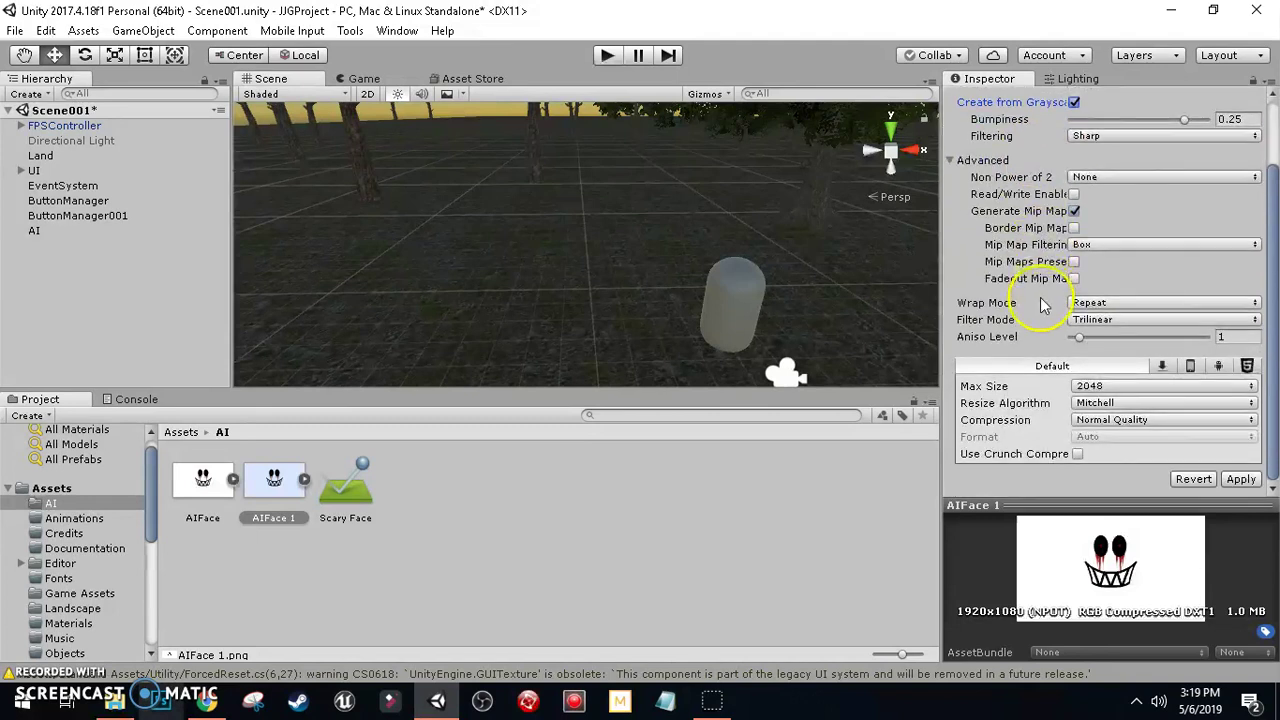
{"action": "left_click", "coordinate": [1253, 479]}
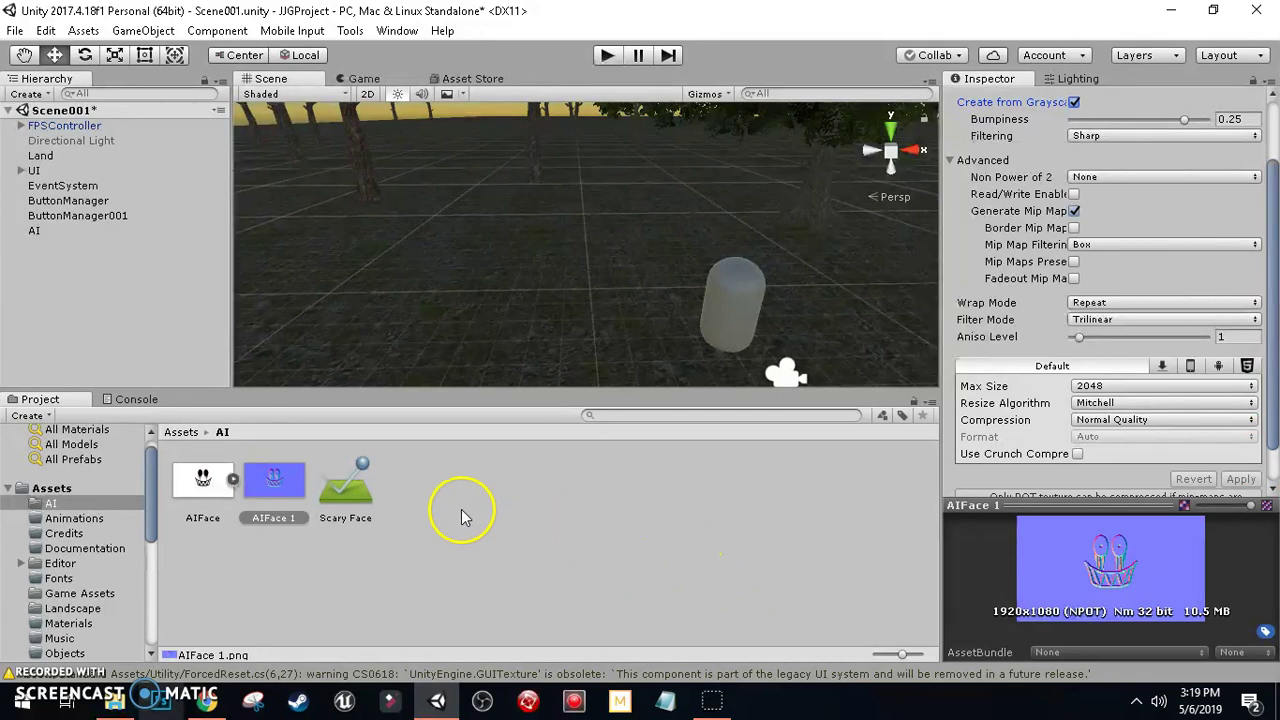
{"action": "left_click", "coordinate": [443, 572]}
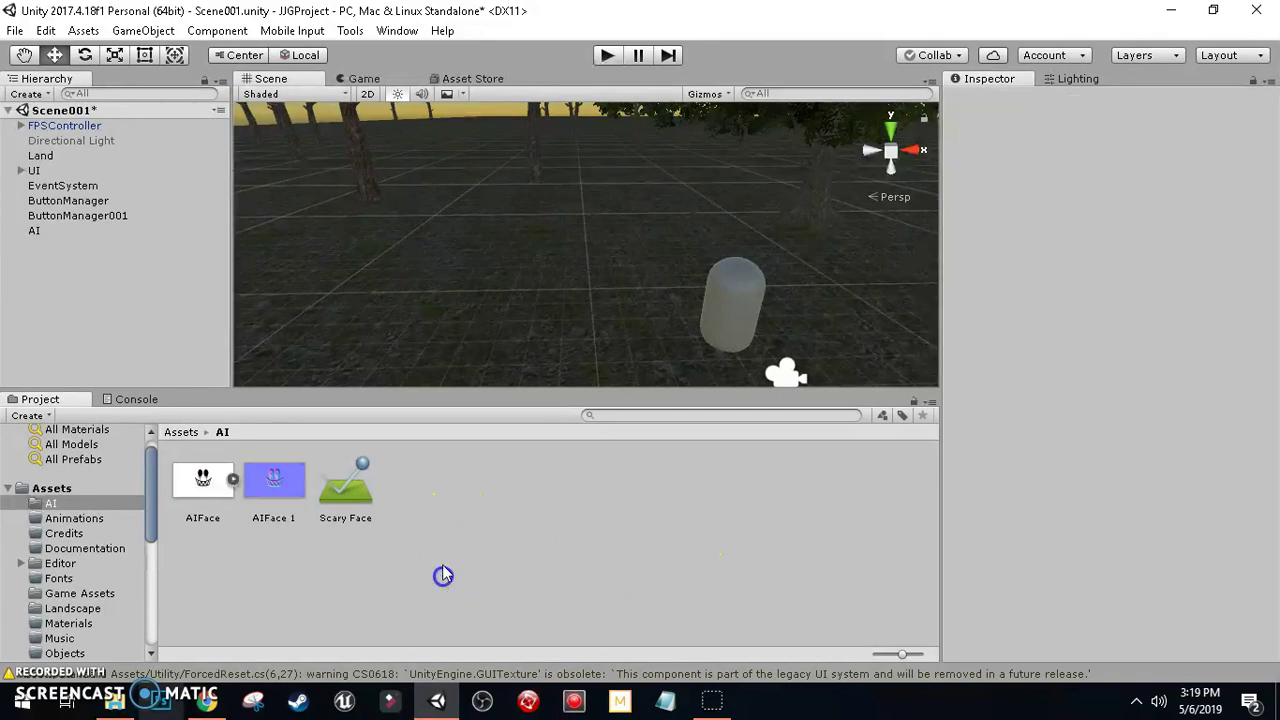
Add a Standard material called AI beside AIFace, AIFace 1 and Scary Face.
{"action": "right_click", "coordinate": [406, 485]}
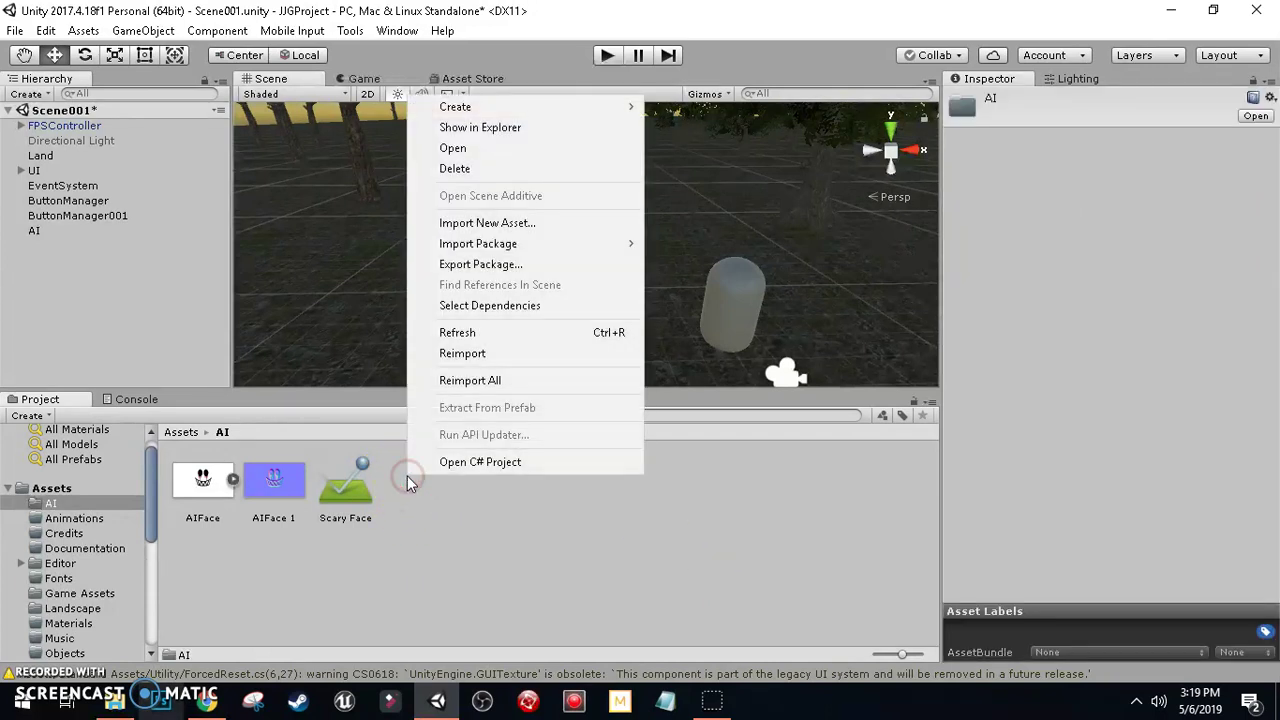
{"action": "mouse_move", "coordinate": [531, 108]}
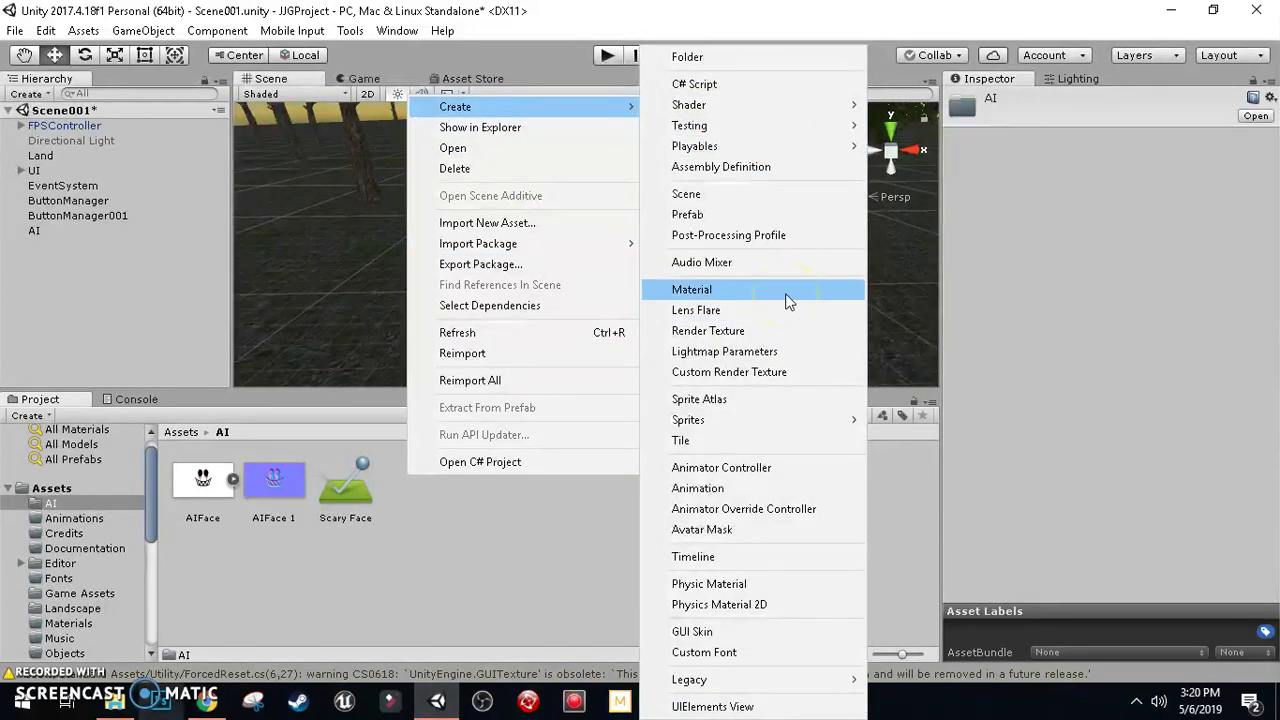
{"action": "left_click", "coordinate": [787, 301]}
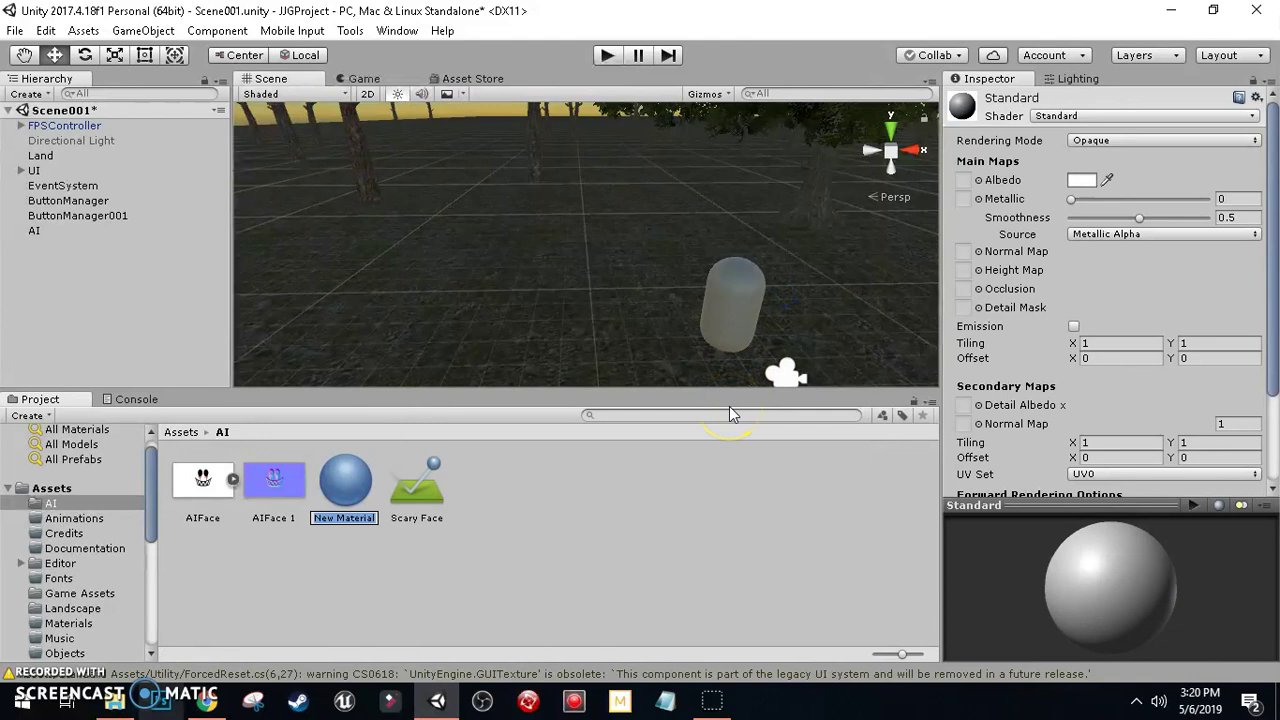
{"action": "type", "text": "AI"}
{"action": "key", "text": "Return"}
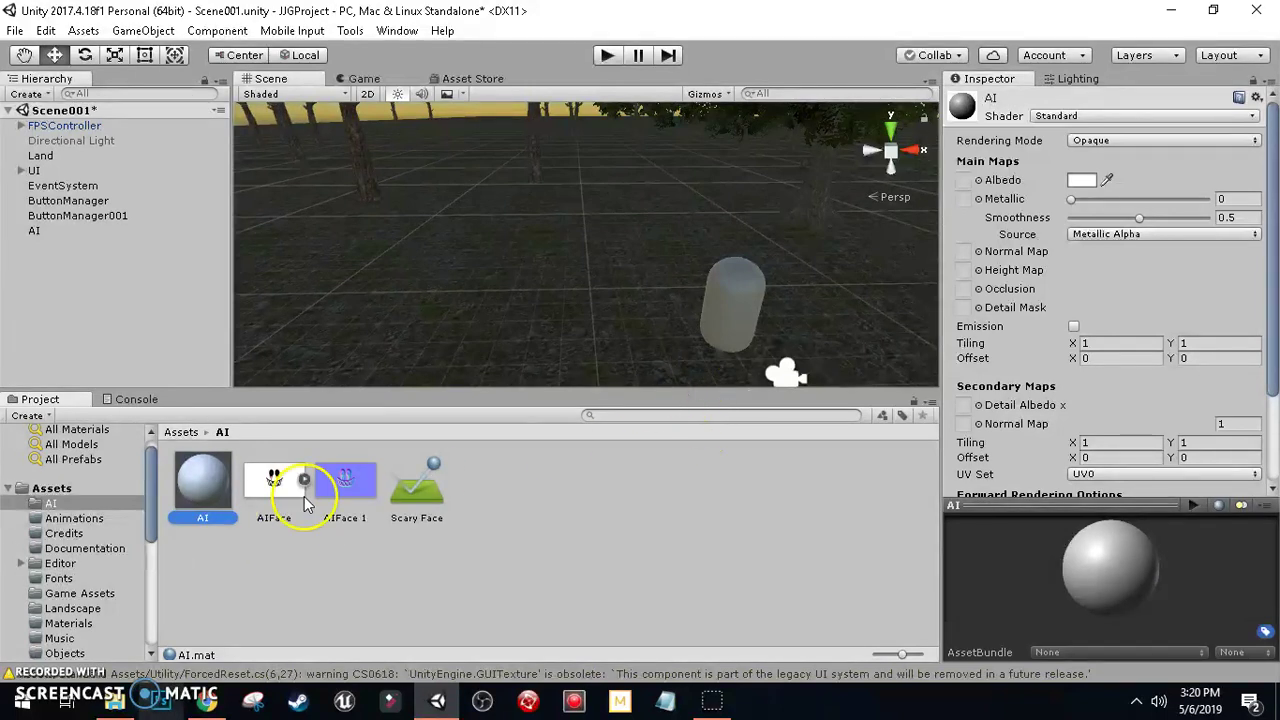
Assign AIFace as the AI material's albedo and AIFace 1 as its normal map.
{"action": "left_click_drag", "start_coordinate": [280, 482], "coordinate": [964, 183]}
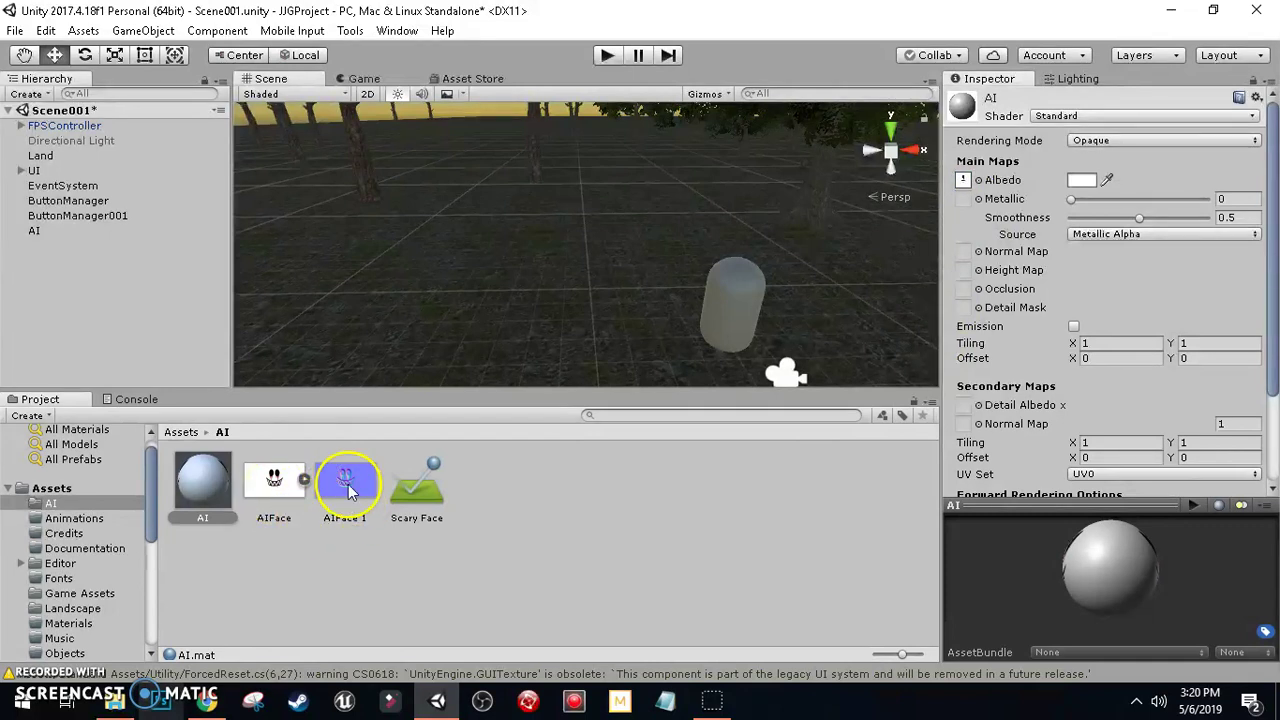
{"action": "left_click_drag", "start_coordinate": [345, 480], "coordinate": [963, 251]}
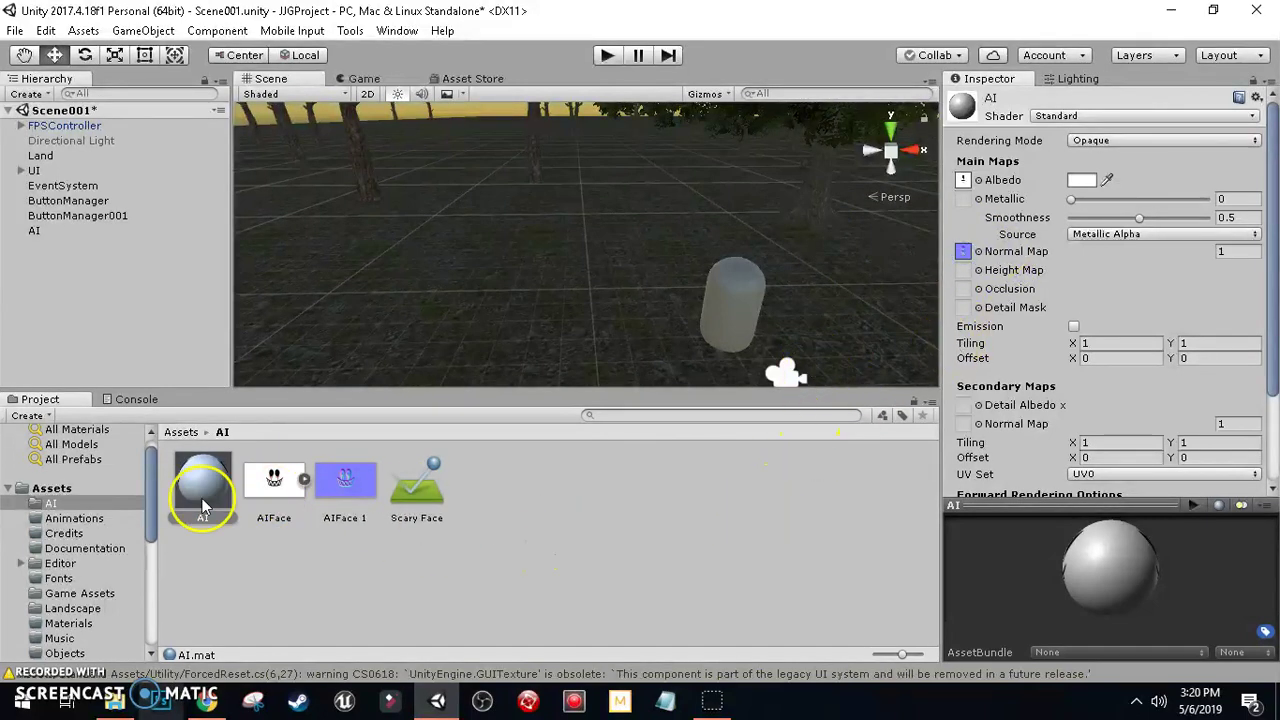
{"action": "left_click_drag", "start_coordinate": [1040, 557], "coordinate": [1134, 563]}
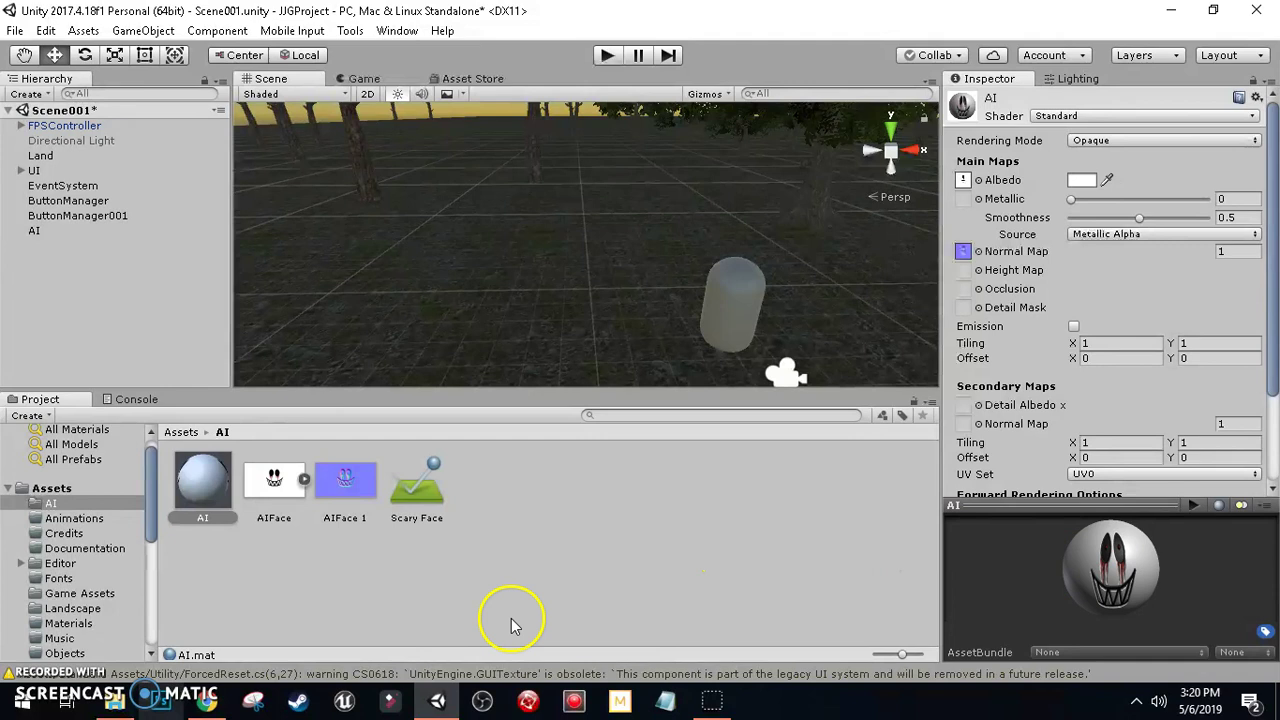
Apply the AI material to the capsule, preview it, and nudge the capsule slightly lower.
{"action": "left_click_drag", "start_coordinate": [186, 480], "coordinate": [730, 320]}
{"action": "left_click", "coordinate": [360, 79]}
{"action": "left_click", "coordinate": [270, 78]}
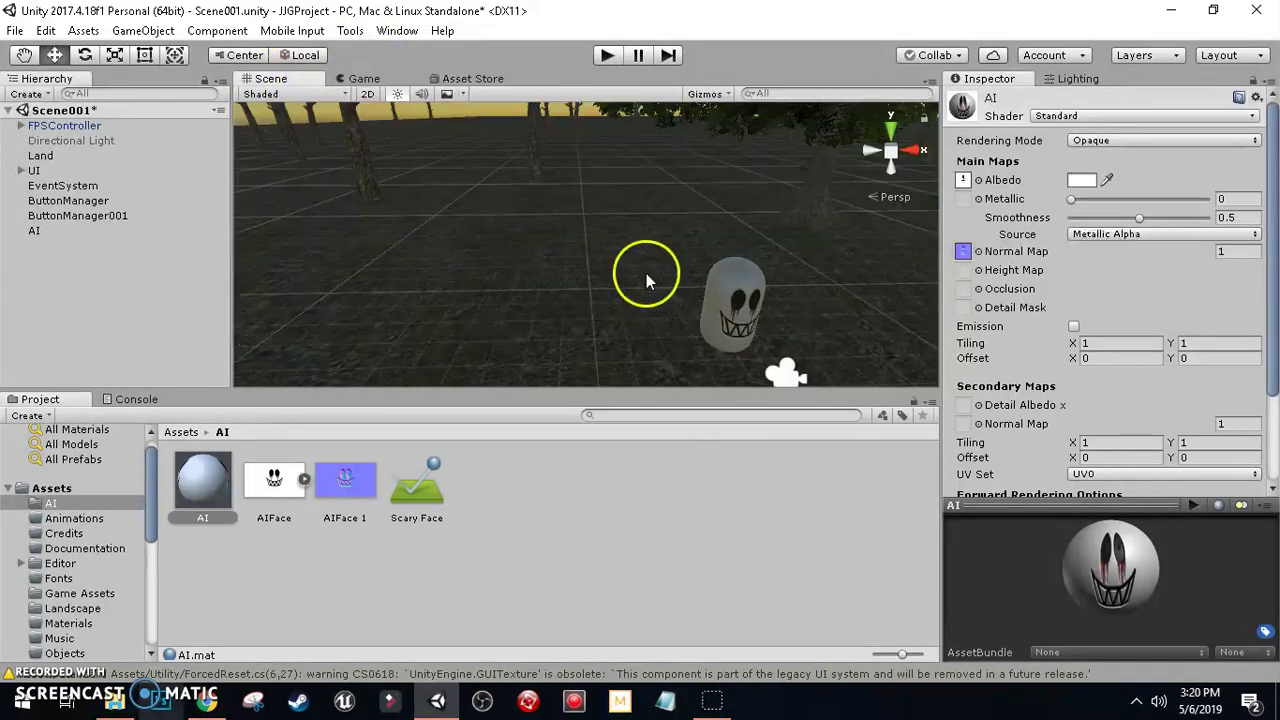
{"action": "left_click", "coordinate": [734, 300]}
{"action": "left_click_drag", "start_coordinate": [703, 281], "coordinate": [686, 264]}
{"action": "left_click_drag", "start_coordinate": [746, 226], "coordinate": [727, 209]}
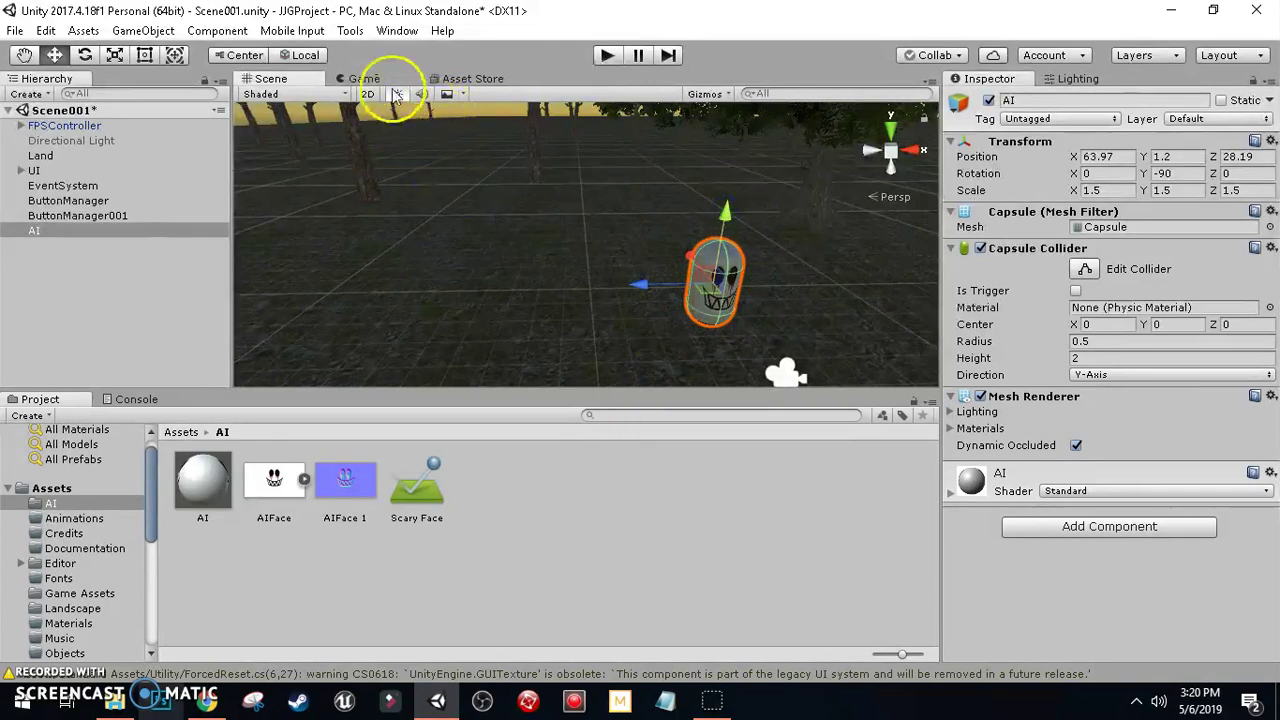
Switch to the Game view to see the grinning AI capsule facing the player.
{"action": "left_click", "coordinate": [364, 78]}
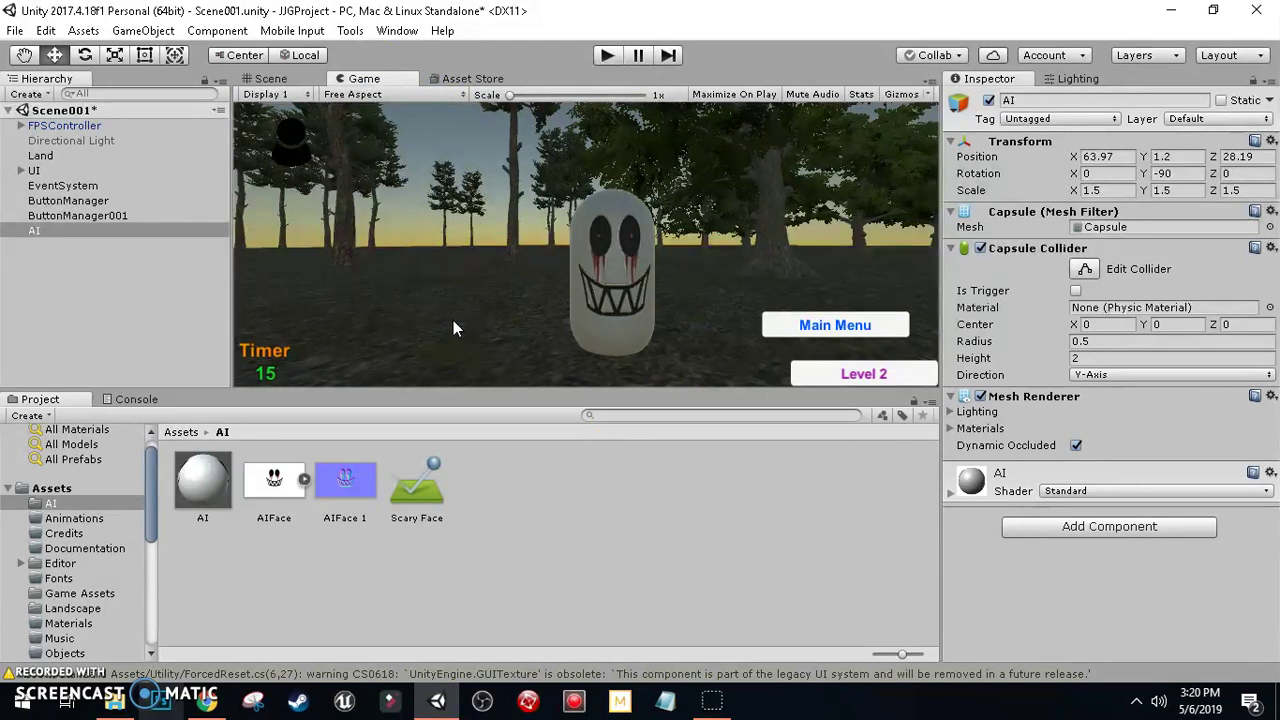
{"action": "scroll", "coordinate": [120, 580], "scroll_direction": "down", "scroll_amount": 6}
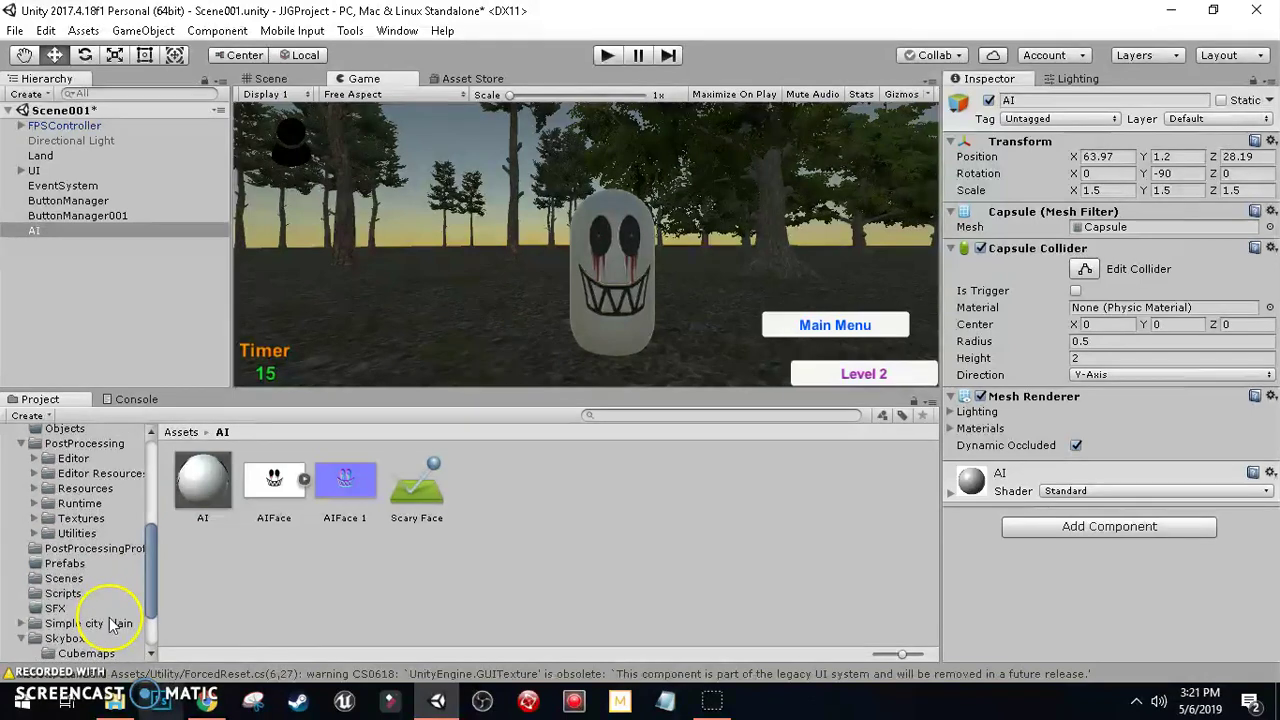
Add a new C# script called AI inside the Scripts folder and select it.
{"action": "left_click", "coordinate": [86, 579]}
{"action": "left_click", "coordinate": [86, 593]}
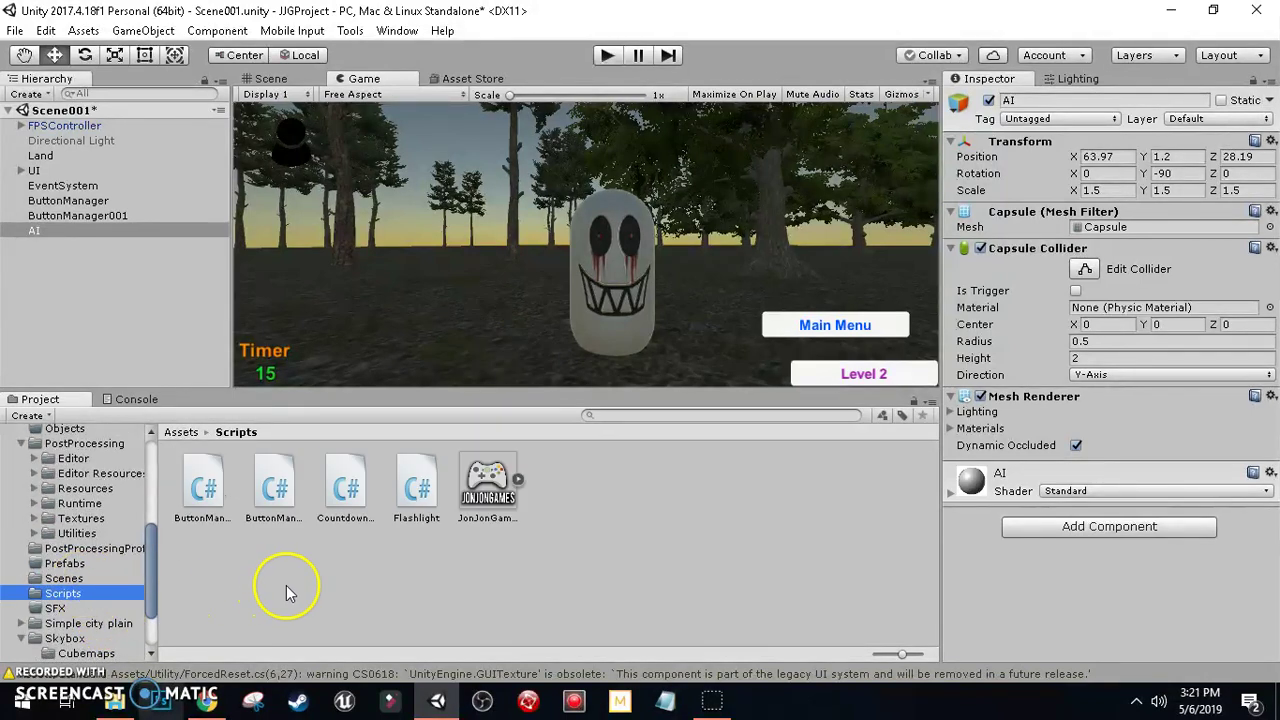
{"action": "right_click", "coordinate": [572, 494]}
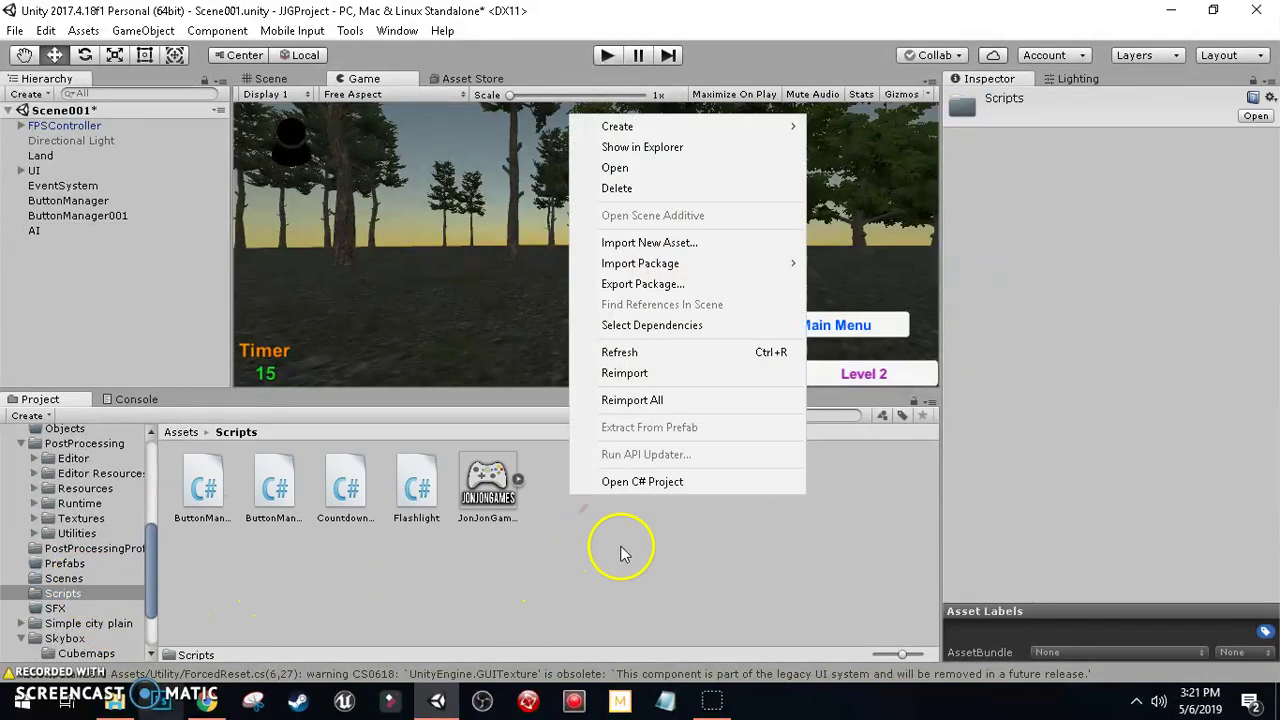
{"action": "mouse_move", "coordinate": [678, 130]}
{"action": "left_click", "coordinate": [810, 86]}
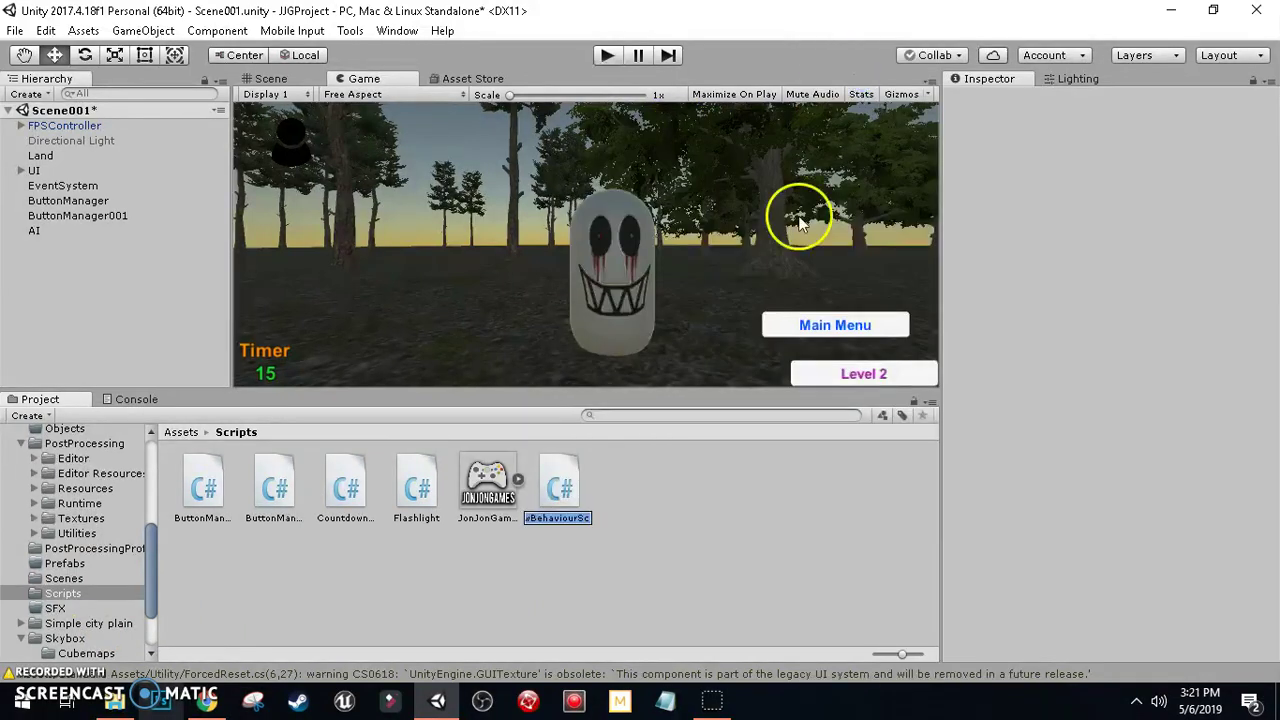
{"action": "type", "text": "AI"}
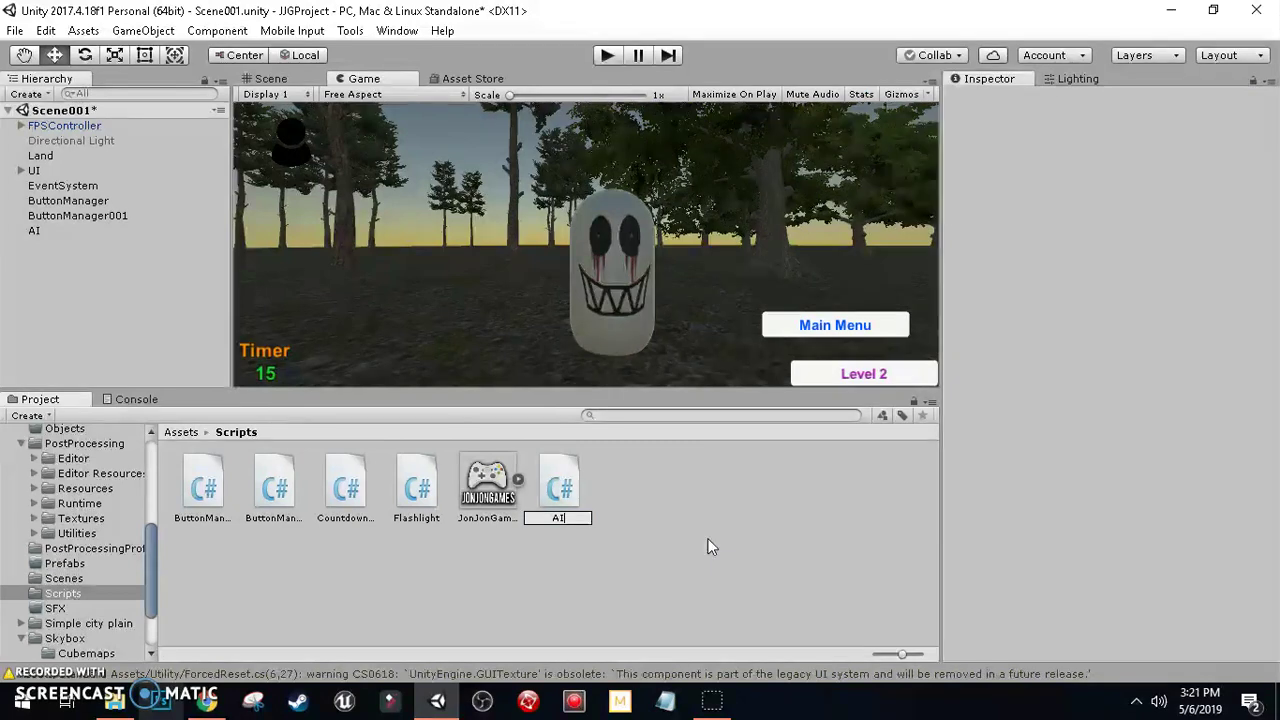
{"action": "key", "text": "Return"}
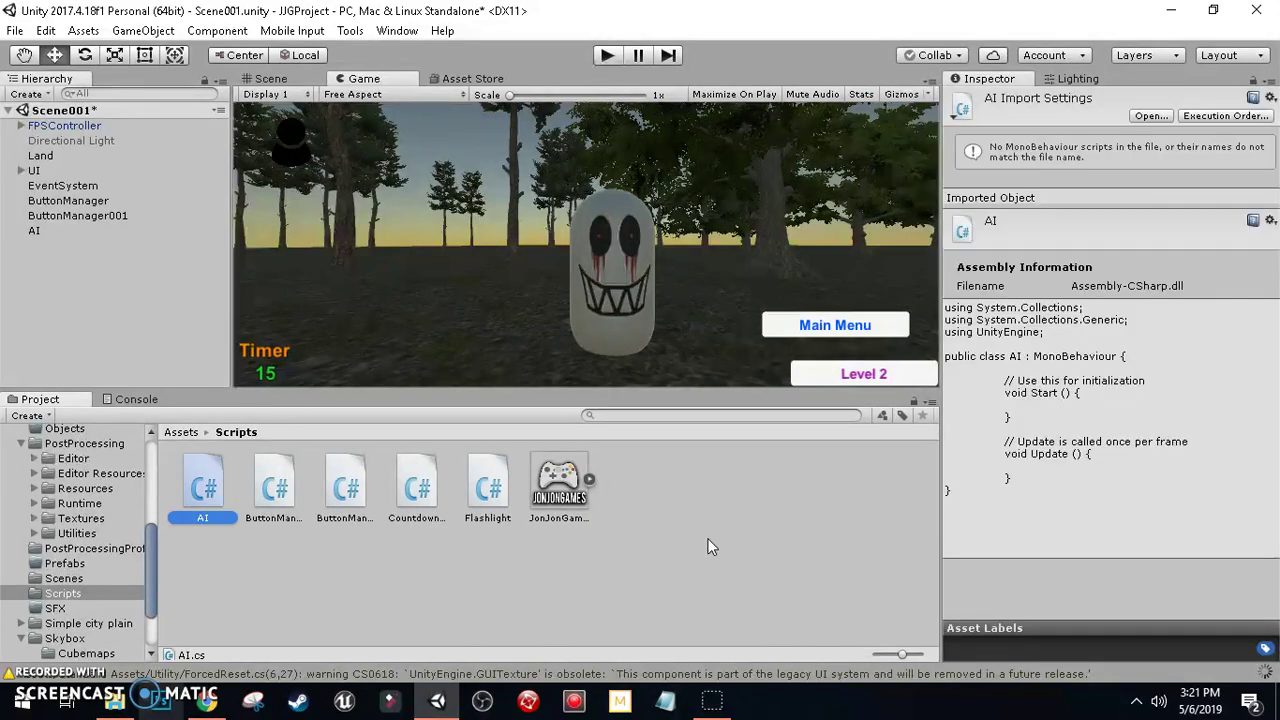
{"action": "left_click", "coordinate": [283, 493]}
Launch MonoDevelop on the AI script from the Inspector's Open button.
{"action": "left_click", "coordinate": [395, 617]}
{"action": "left_click", "coordinate": [1150, 116]}
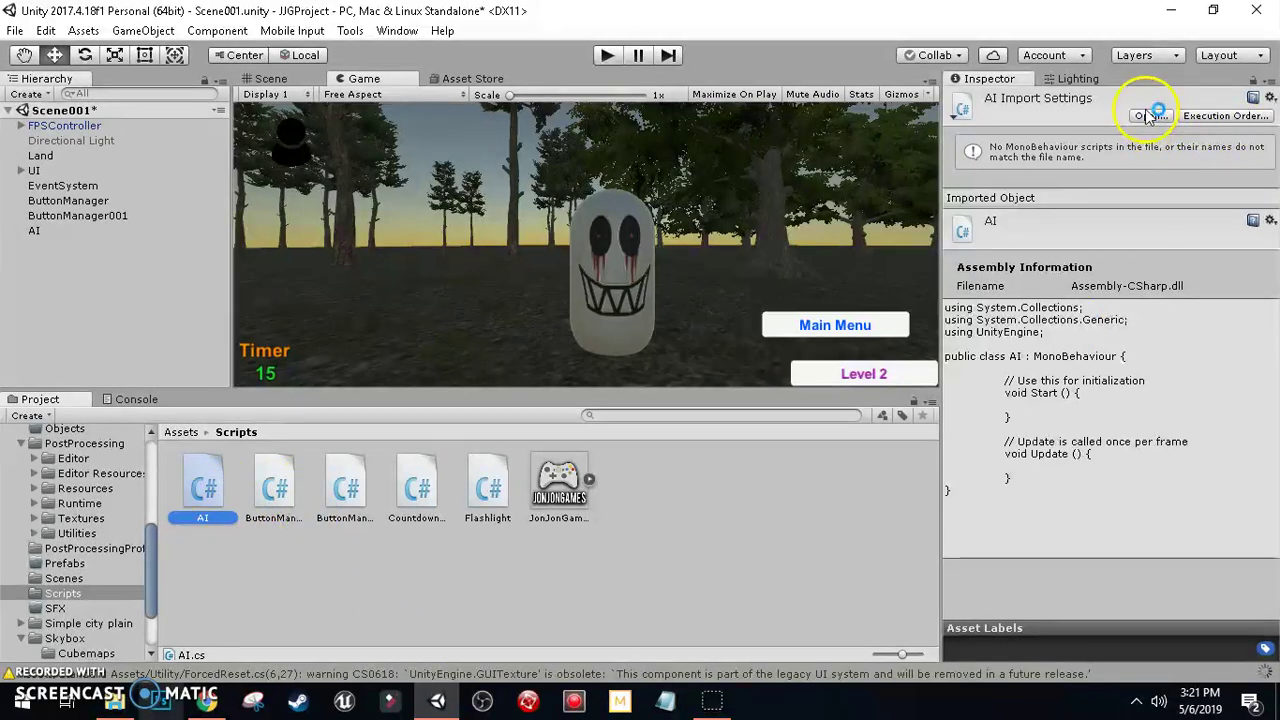